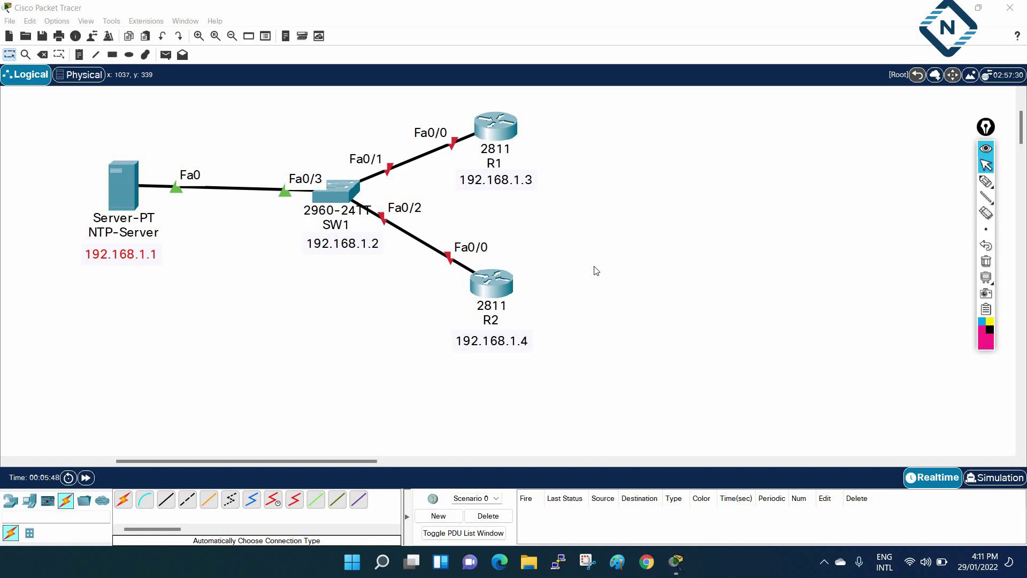
Nudge R1's address note lower and sketch arrows to the switch and routers plus a handwritten NTP note
drag(500, 180, 497, 188)
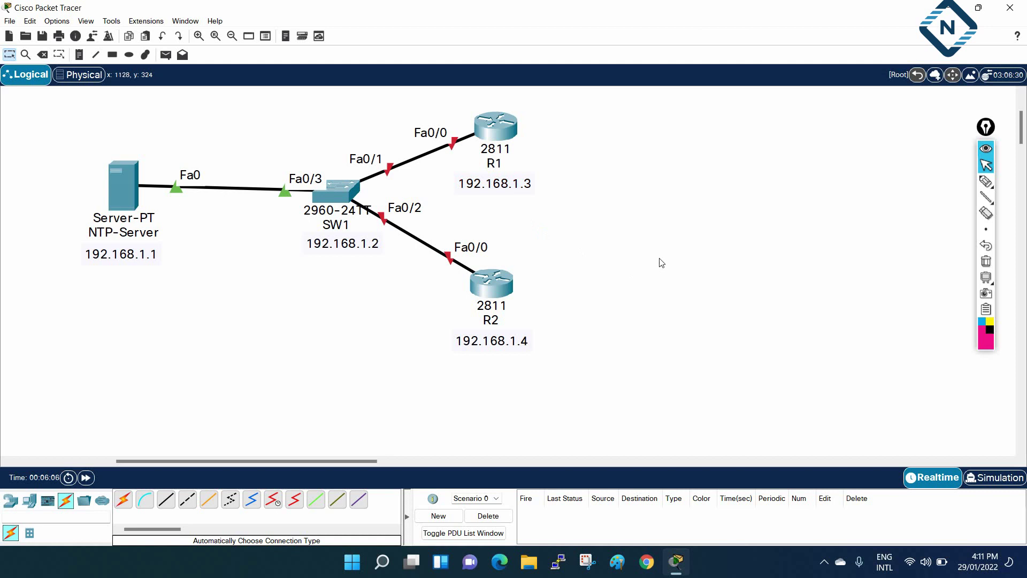
click(985, 182)
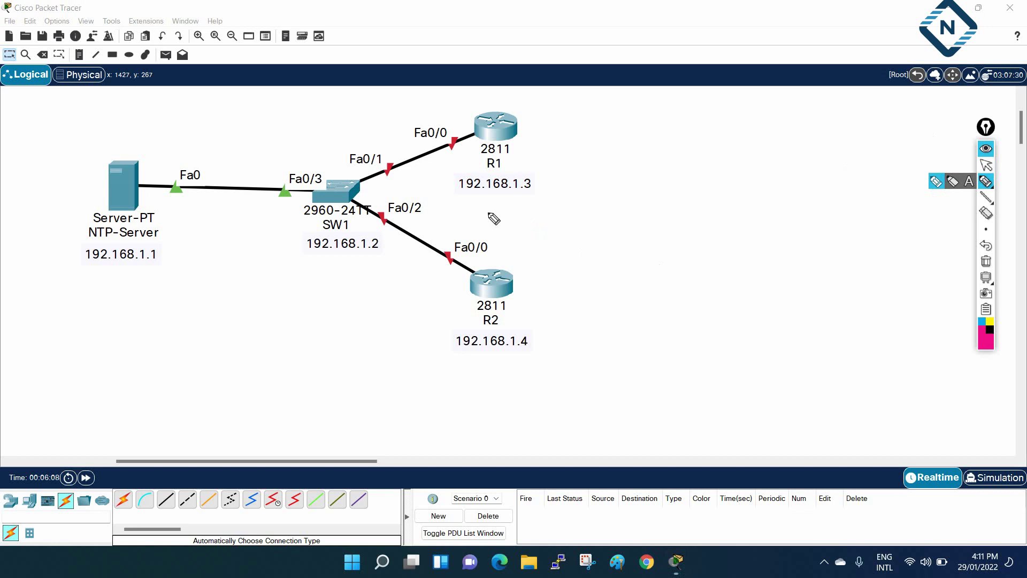
mouse_move(343, 135)
mouse_down()
mouse_move(411, 85)
mouse_move(465, 105)
mouse_up()
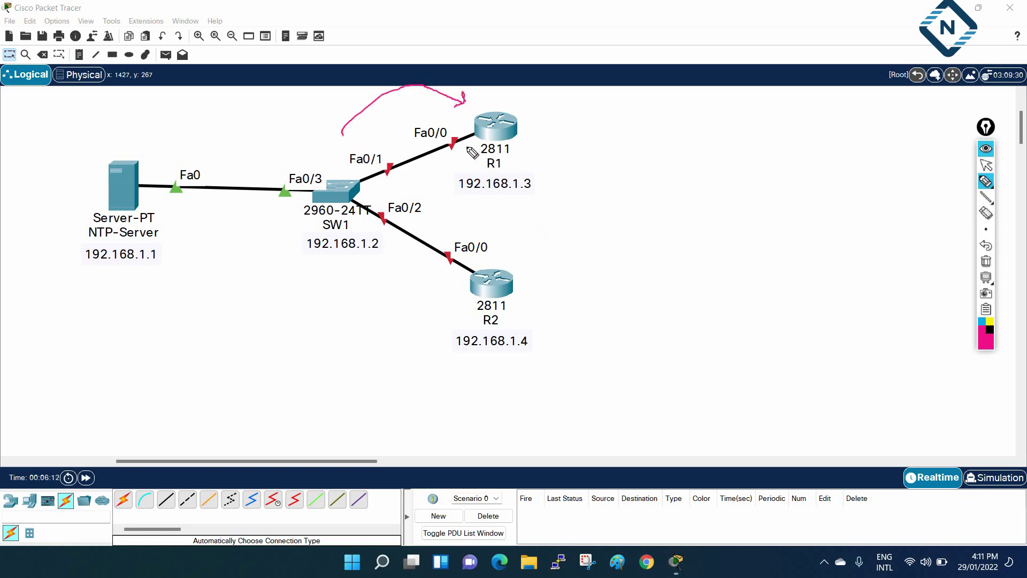
mouse_move(363, 221)
mouse_down()
mouse_move(467, 277)
mouse_move(461, 282)
mouse_up()
mouse_move(308, 113)
mouse_down()
mouse_move(324, 160)
mouse_move(330, 155)
mouse_up()
drag(353, 231, 321, 231)
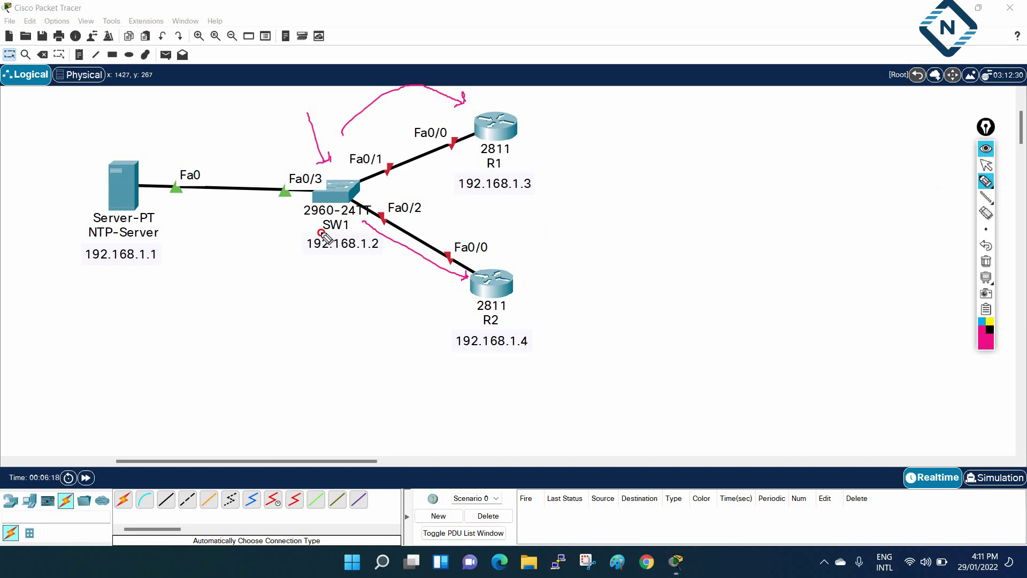
mouse_move(627, 160)
mouse_down()
mouse_move(670, 107)
mouse_move(678, 149)
mouse_up()
drag(648, 184, 678, 154)
drag(670, 109, 686, 134)
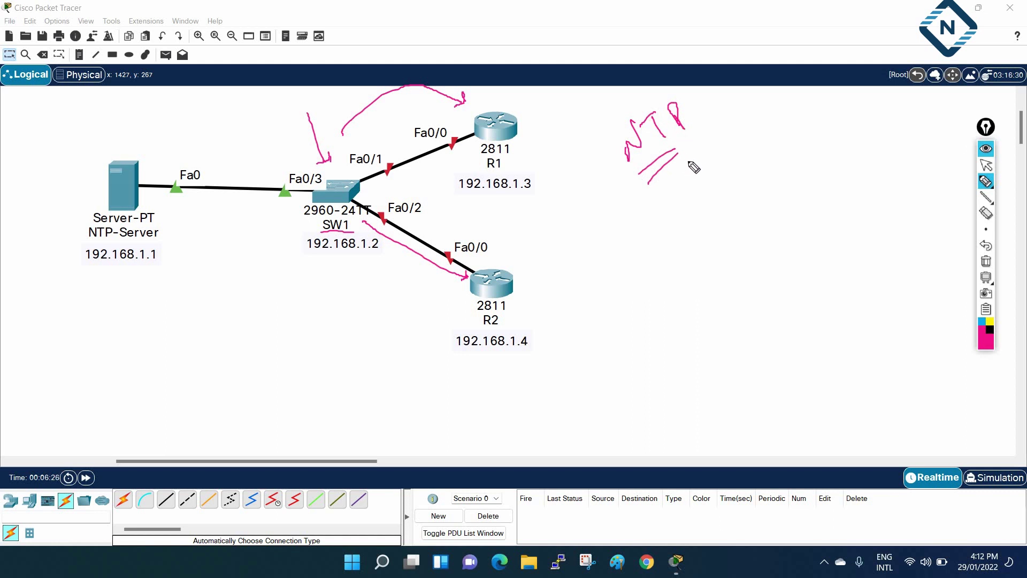
Erase the sketches and redraw arrows at R1, R2 and the switch with handwritten notes including SNMP
click(986, 261)
drag(560, 99, 535, 116)
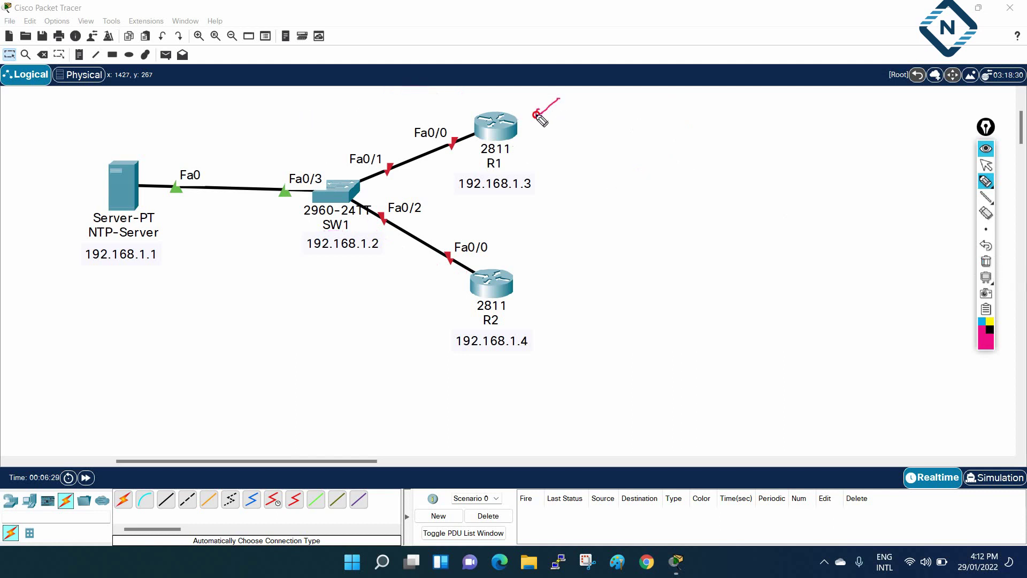
mouse_move(551, 230)
mouse_down()
mouse_move(519, 265)
mouse_move(528, 262)
mouse_up()
mouse_move(302, 131)
mouse_down()
mouse_move(330, 156)
mouse_move(320, 155)
mouse_up()
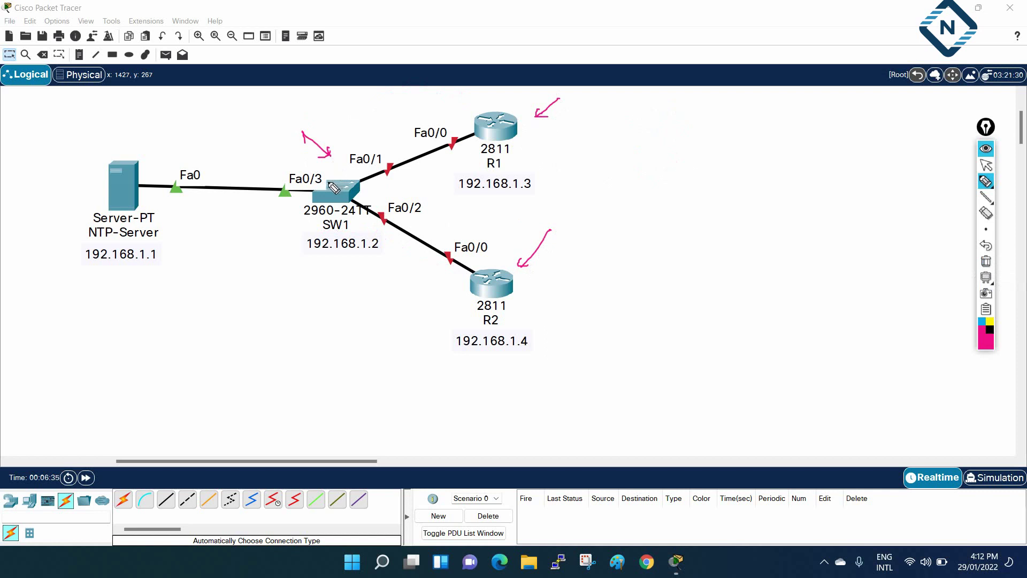
mouse_move(633, 132)
mouse_down()
mouse_move(626, 155)
mouse_move(635, 126)
mouse_move(663, 128)
mouse_move(672, 106)
mouse_move(700, 161)
mouse_up()
mouse_move(638, 172)
mouse_down()
mouse_move(668, 196)
mouse_move(660, 160)
mouse_move(646, 214)
mouse_move(675, 190)
mouse_up()
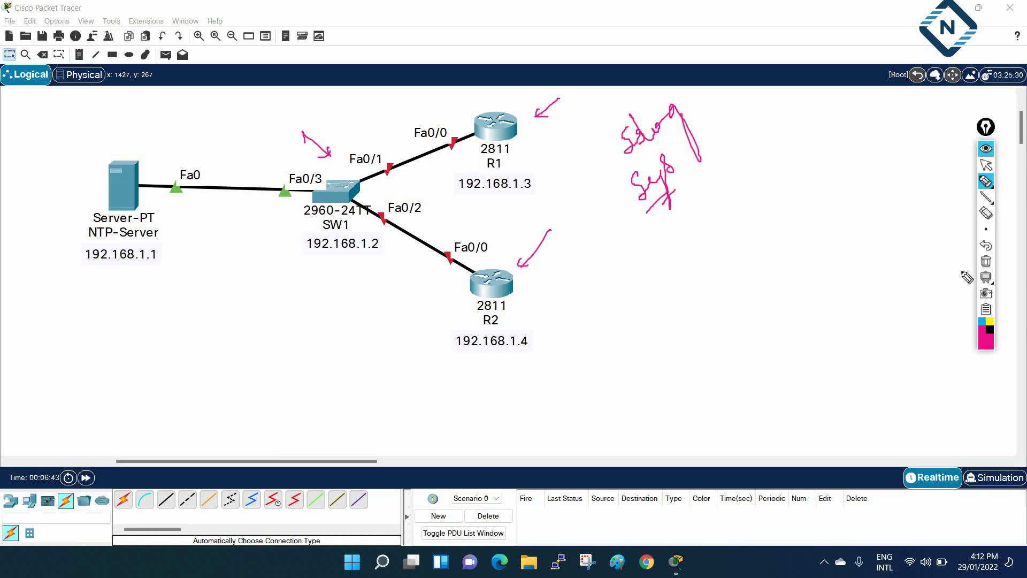
mouse_move(749, 207)
mouse_down()
mouse_move(744, 234)
mouse_move(751, 210)
mouse_move(777, 205)
mouse_move(778, 185)
mouse_move(810, 186)
mouse_up()
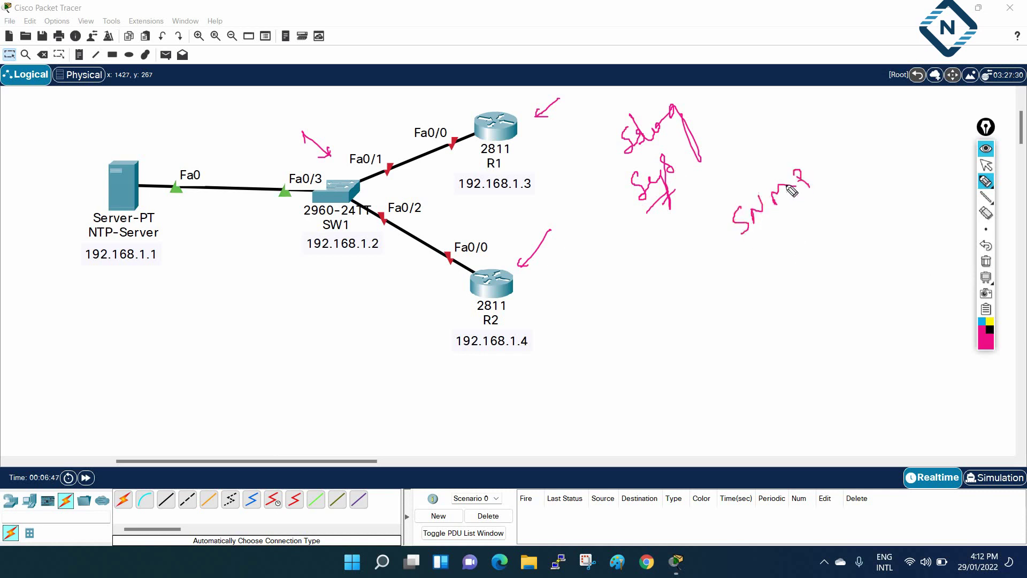
drag(749, 248, 781, 216)
Add more arrows at the handwritten notes, R1, R2 and SW1's Fa0/3 port
drag(720, 98, 725, 129)
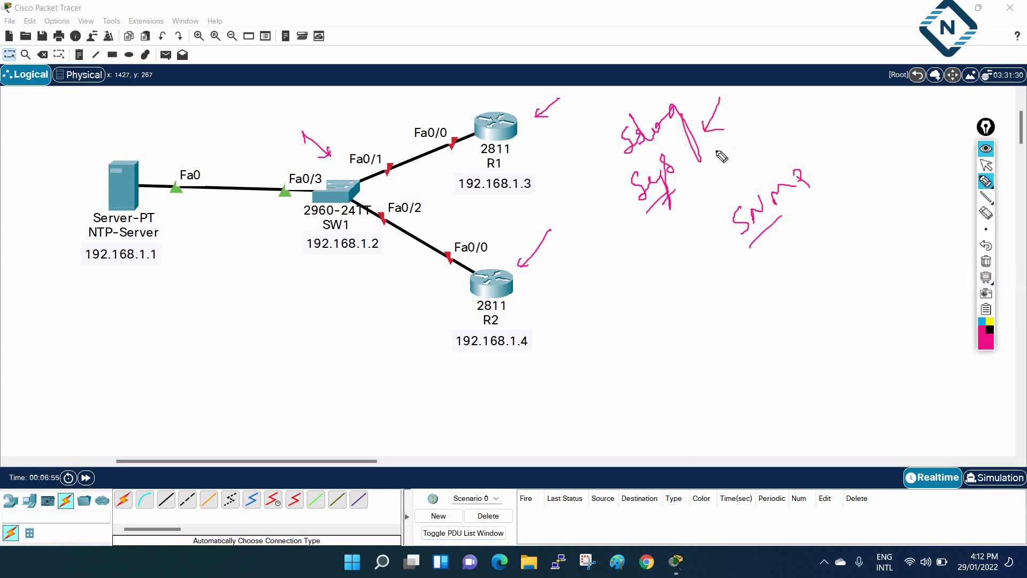
mouse_move(852, 130)
mouse_down()
mouse_move(833, 164)
mouse_move(833, 144)
mouse_up()
drag(455, 92, 470, 111)
drag(471, 210, 491, 247)
drag(257, 241, 292, 210)
drag(282, 208, 294, 227)
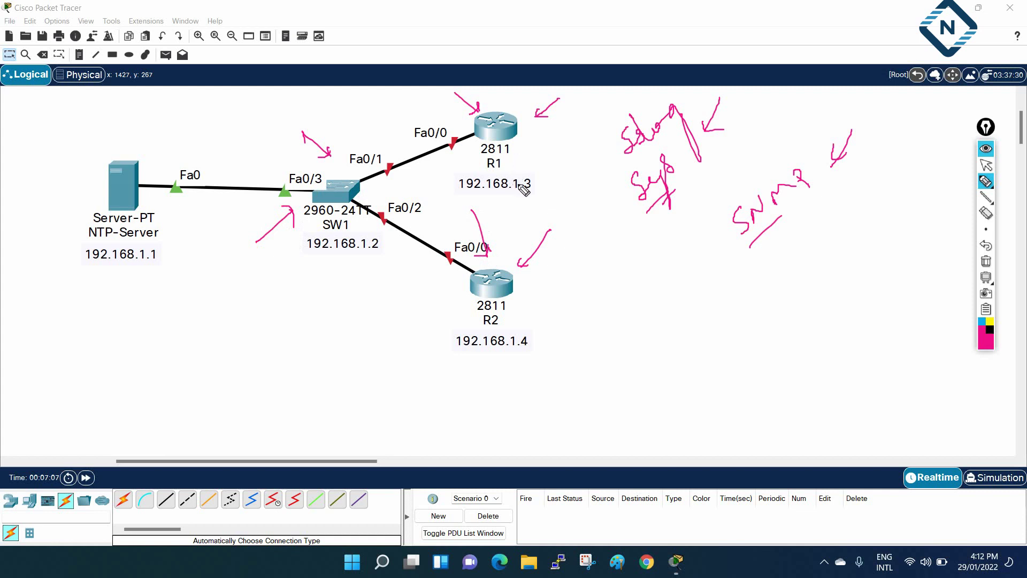
Trace paths from the server toward R1, SW1 and R2, cross out a note, then erase all drawings
mouse_move(132, 142)
mouse_down()
mouse_move(82, 158)
mouse_move(167, 280)
mouse_move(158, 145)
mouse_move(131, 168)
mouse_move(201, 113)
mouse_move(369, 96)
mouse_move(448, 114)
mouse_up()
mouse_move(143, 200)
mouse_down()
mouse_move(262, 204)
mouse_move(345, 223)
mouse_move(412, 289)
mouse_up()
drag(367, 292, 395, 289)
drag(264, 123, 303, 153)
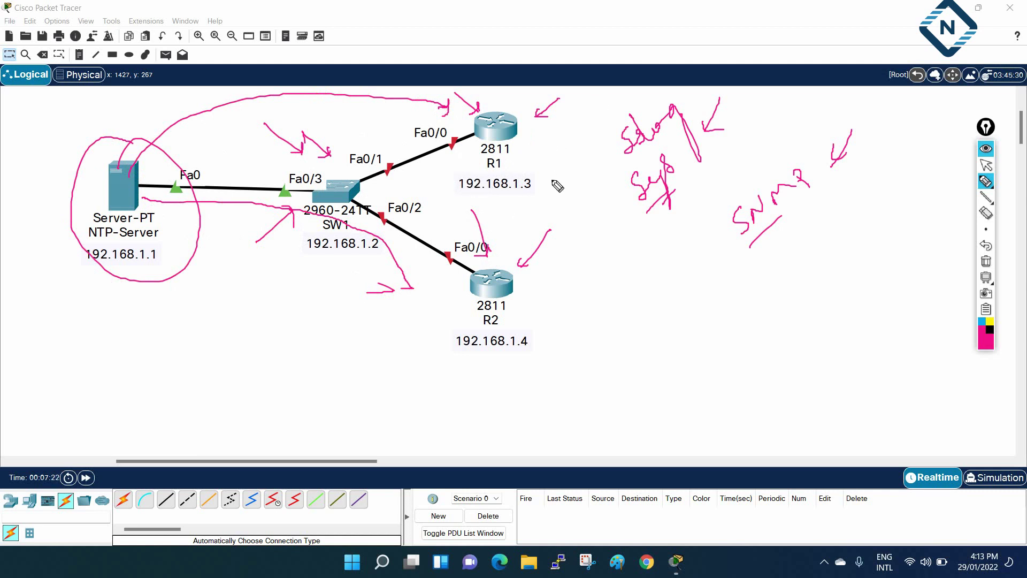
drag(580, 164, 702, 200)
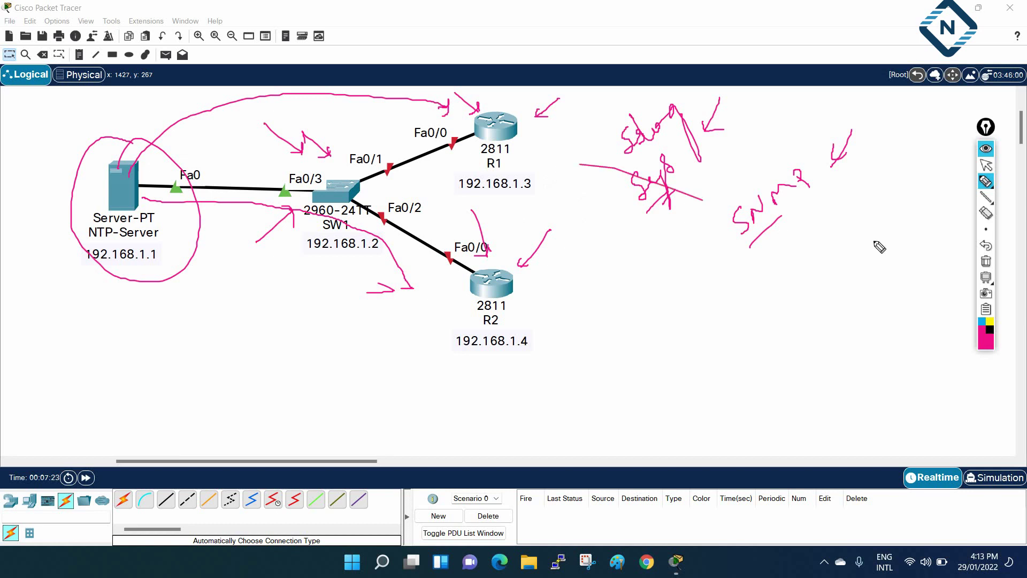
click(987, 261)
Return to device selection and open R1's CLI in a widened, repositioned window
click(986, 166)
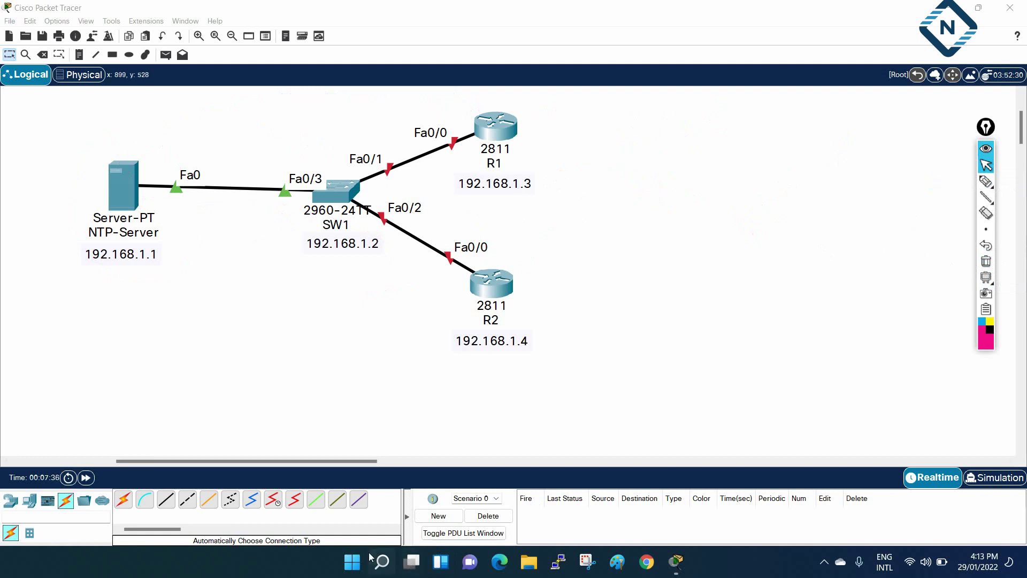
click(495, 128)
click(415, 112)
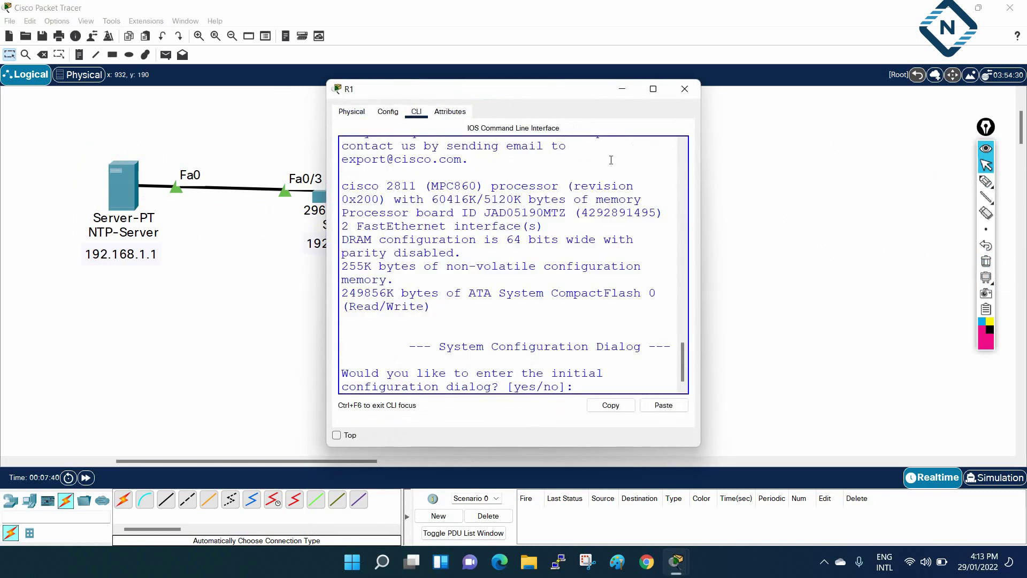
drag(703, 189, 880, 213)
drag(629, 89, 834, 60)
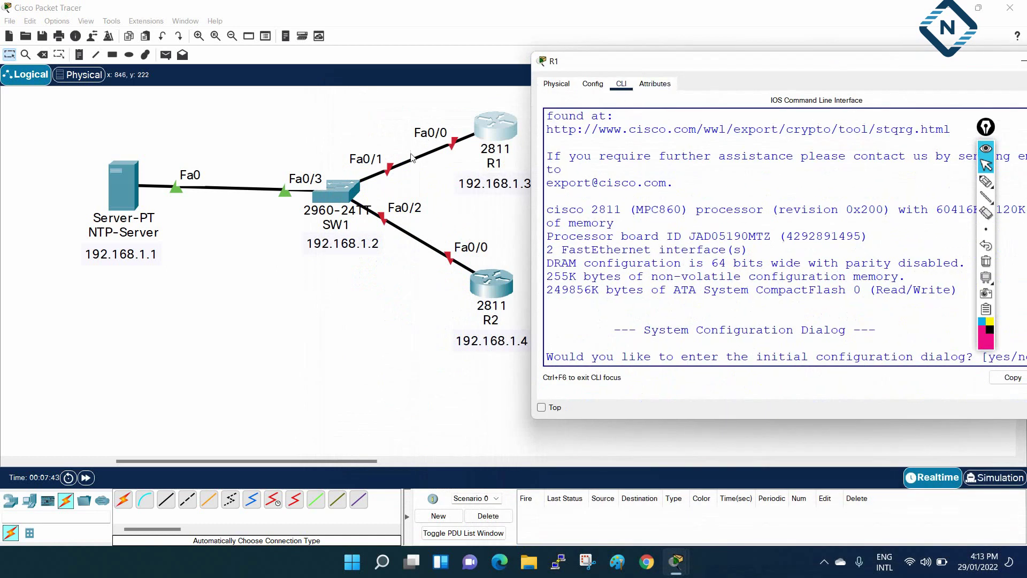
Shift R1's console window further left and dock the annotation toolbar at the left edge
drag(149, 462, 166, 464)
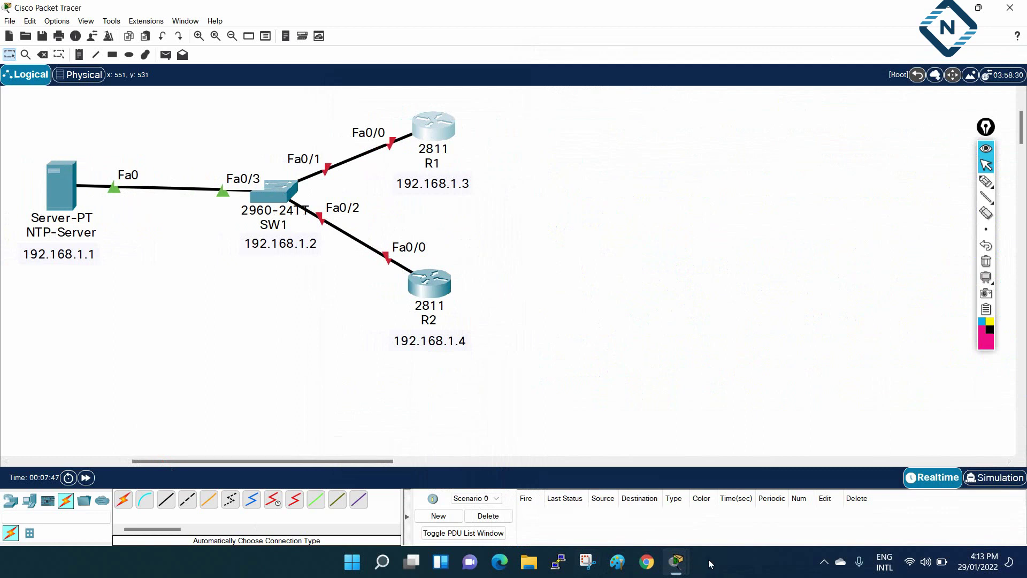
click(434, 129)
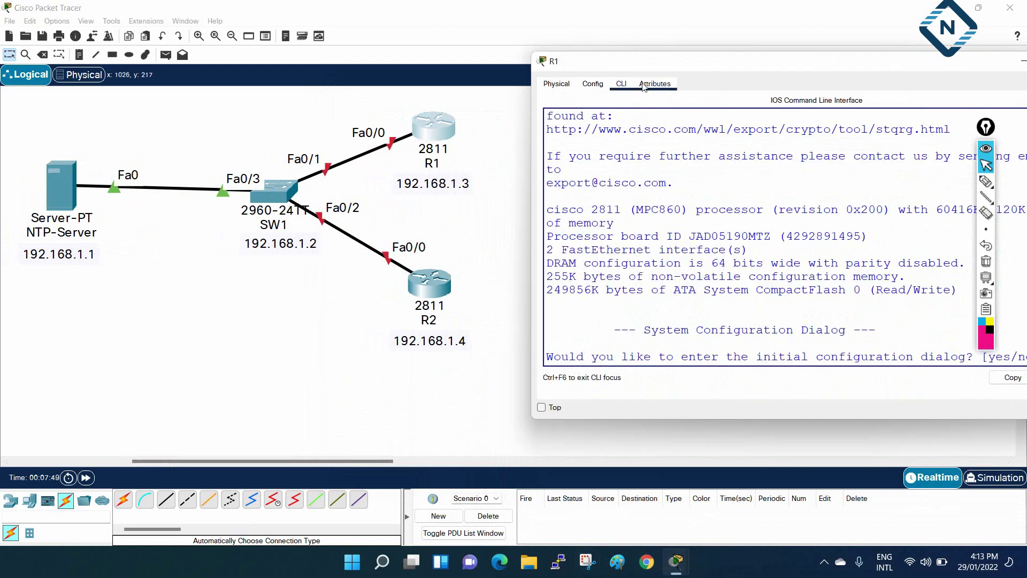
drag(643, 65, 601, 54)
mouse_move(987, 126)
mouse_down()
mouse_move(841, 193)
mouse_move(47, 102)
mouse_move(12, 111)
mouse_up()
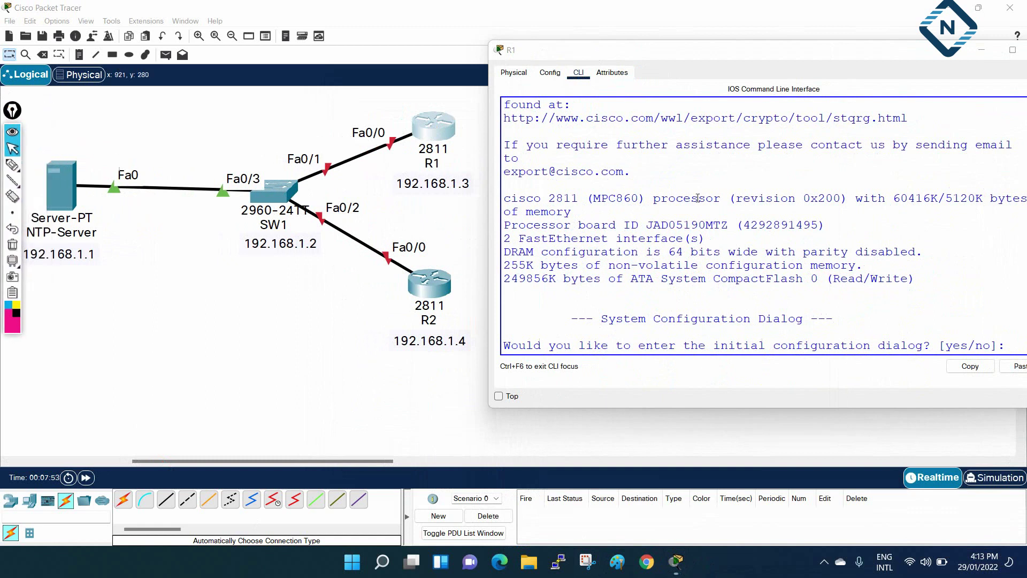
drag(732, 50, 679, 52)
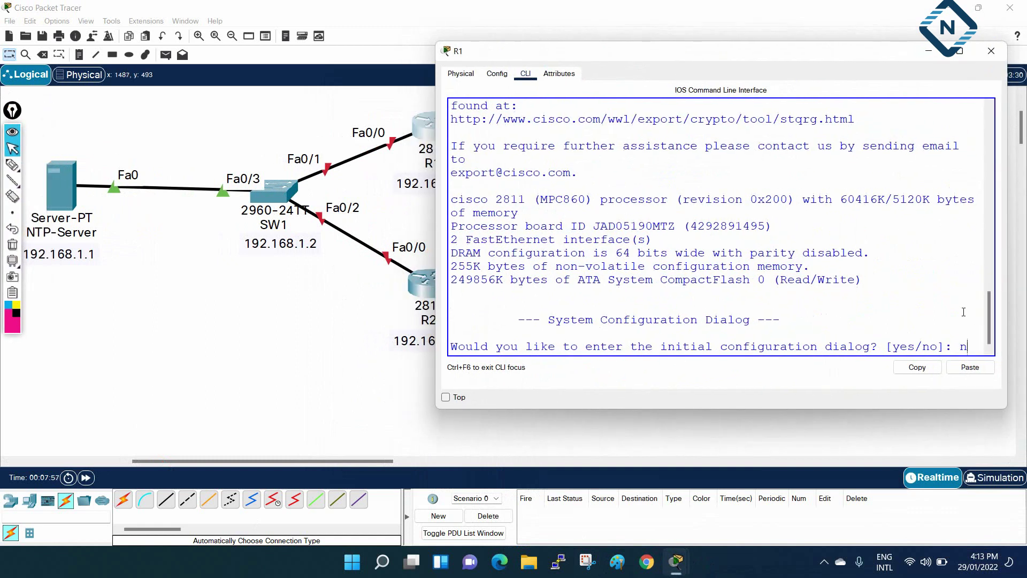
Decline the setup dialog, enter global configuration mode and set the hostname R1
text(o)
key(Return)
key(Return)
key(Return)
key(Return)
key(Return)
text(en)
key(Return)
text(config t)
key(Return)
text(host)
key(Tab)
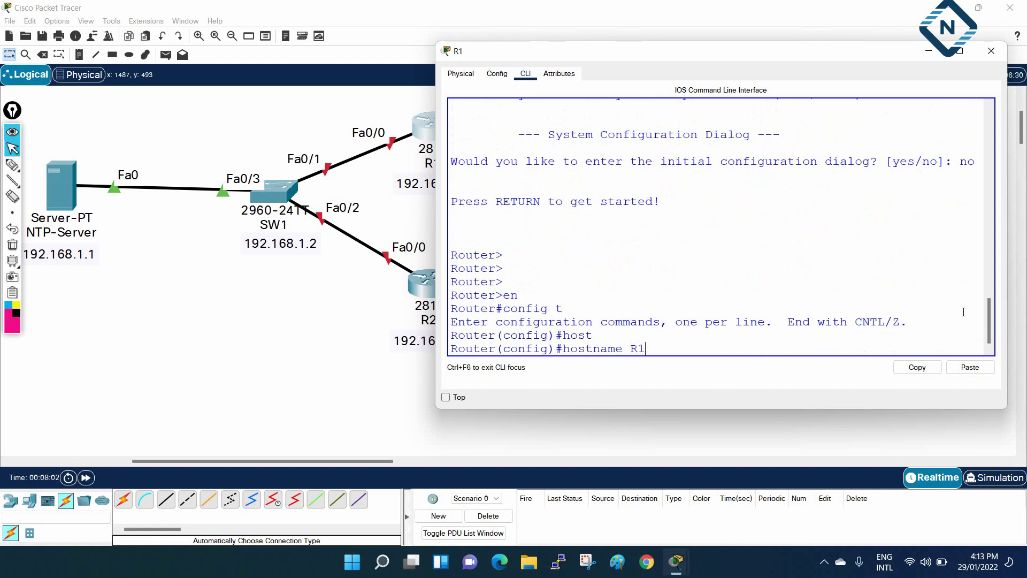
text(1)
key(Return)
Run do sh ip int br and highlight FastEthernet0/0, showing all interfaces unassigned and down
key(Return)
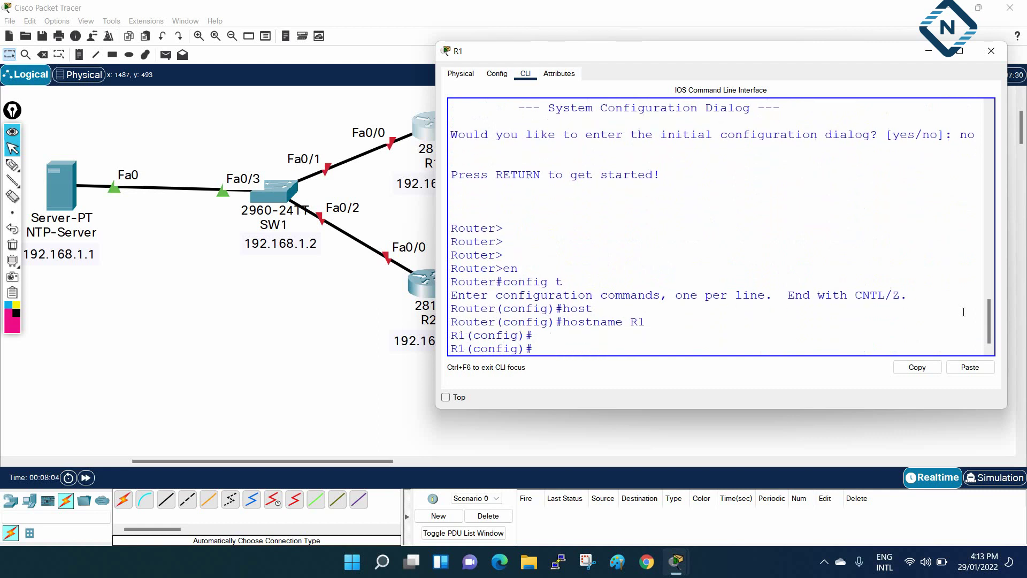
text(do sh ip int br)
key(Return)
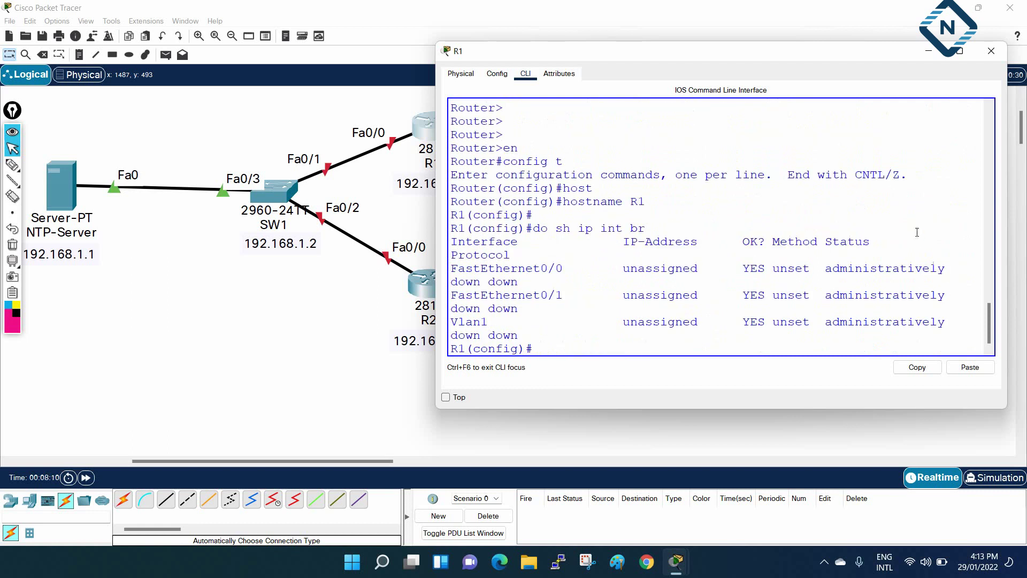
drag(675, 59, 704, 52)
drag(607, 260, 479, 262)
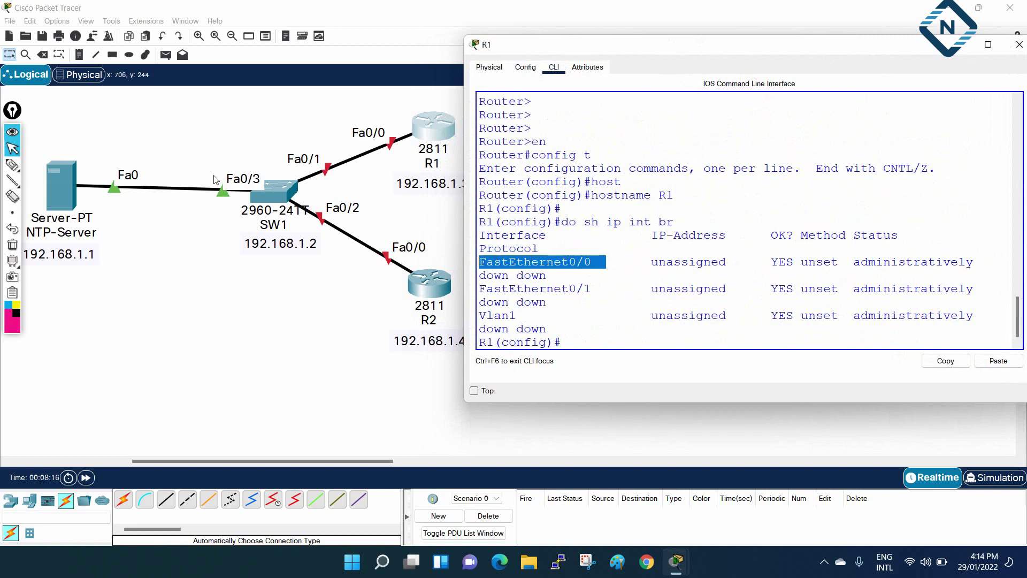
click(12, 165)
mouse_move(333, 154)
mouse_down()
mouse_move(299, 144)
mouse_move(277, 159)
mouse_move(338, 177)
mouse_move(317, 145)
mouse_up()
click(292, 183)
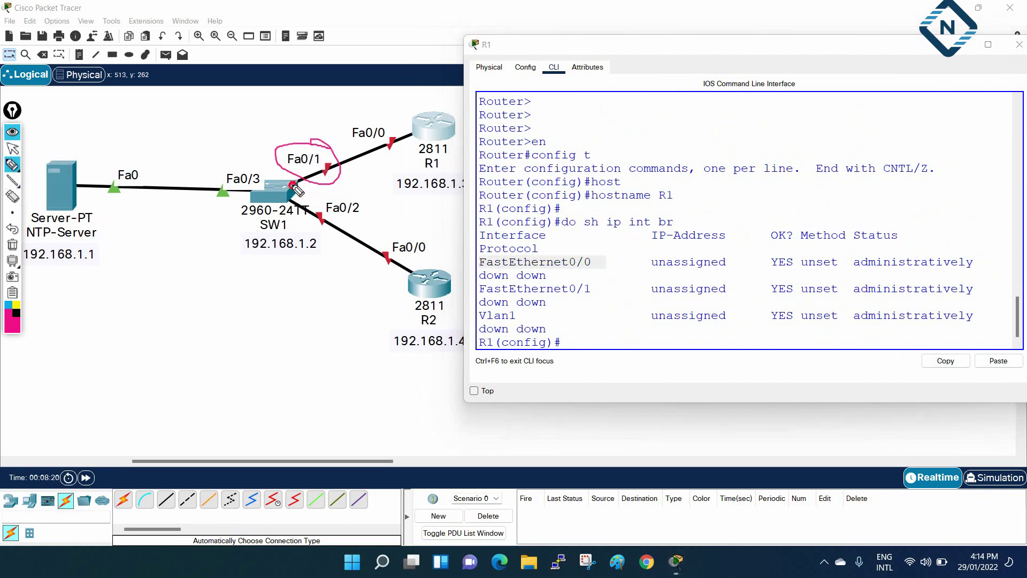
click(343, 195)
mouse_move(342, 195)
mouse_down()
mouse_move(370, 218)
mouse_move(347, 191)
mouse_up()
click(429, 276)
click(282, 186)
mouse_move(299, 145)
mouse_down()
mouse_move(278, 134)
mouse_move(293, 174)
mouse_move(333, 172)
mouse_move(295, 155)
mouse_up()
mouse_move(351, 193)
mouse_down()
mouse_move(309, 215)
mouse_move(348, 196)
mouse_up()
mouse_move(415, 132)
mouse_down()
mouse_move(391, 119)
mouse_move(340, 124)
mouse_move(409, 138)
mouse_up()
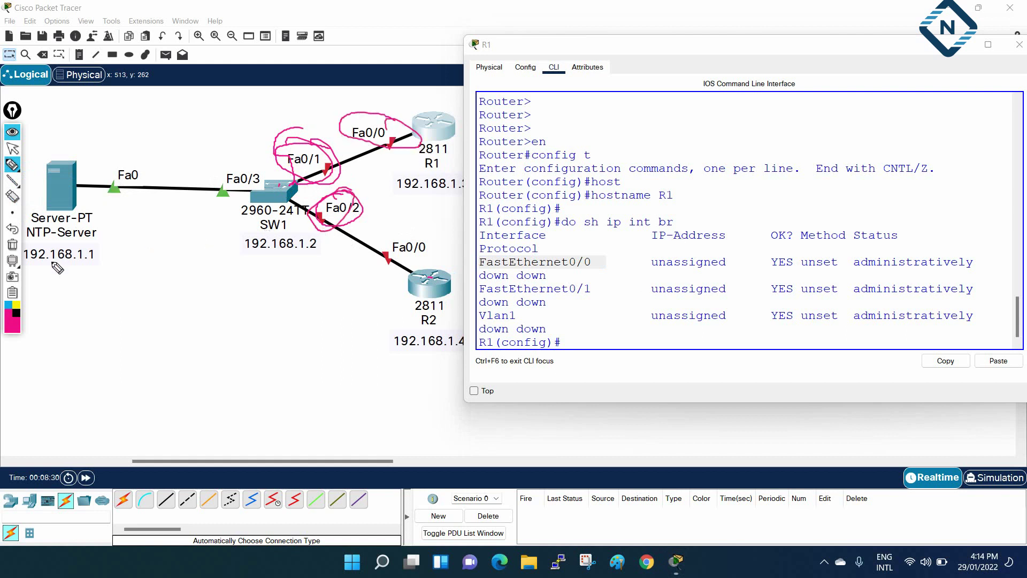
click(12, 245)
mouse_move(382, 119)
mouse_down()
mouse_move(352, 114)
mouse_move(389, 138)
mouse_up()
mouse_move(430, 238)
mouse_down()
mouse_move(382, 235)
mouse_move(419, 258)
mouse_move(402, 233)
mouse_up()
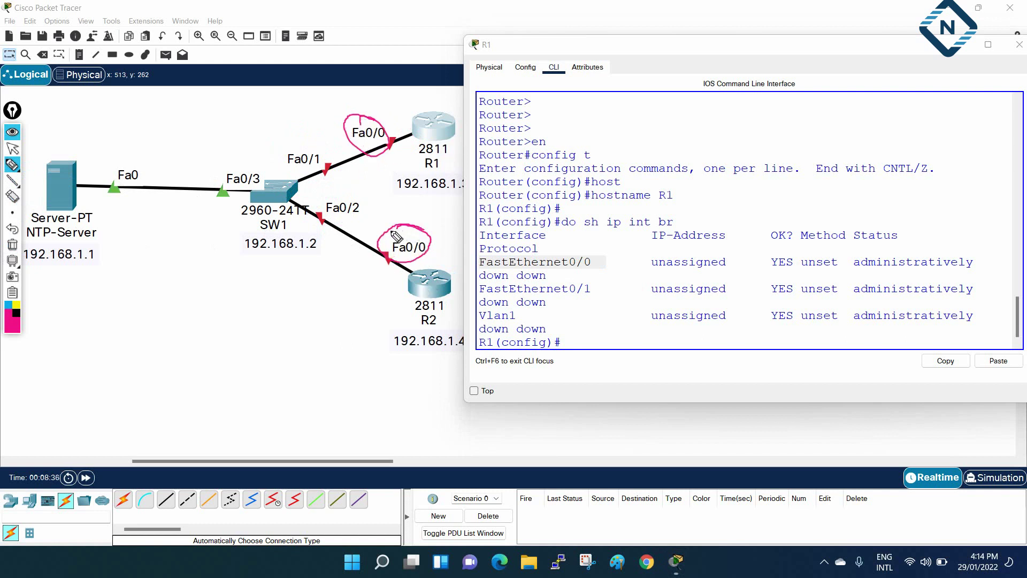
mouse_move(233, 157)
mouse_down()
mouse_move(211, 171)
mouse_move(224, 221)
mouse_move(343, 209)
mouse_move(302, 135)
mouse_move(248, 180)
mouse_up()
drag(126, 159, 108, 178)
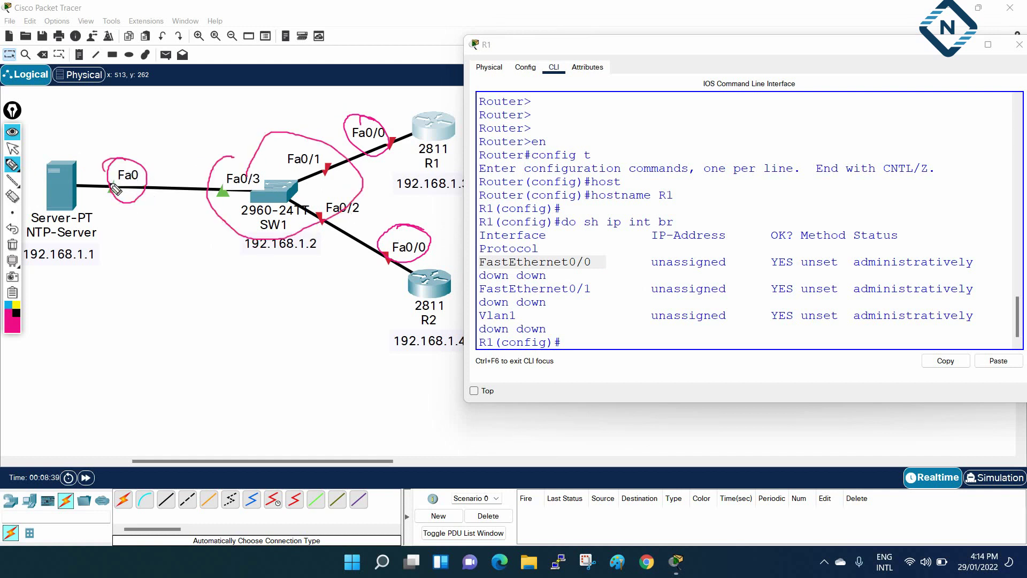
click(12, 244)
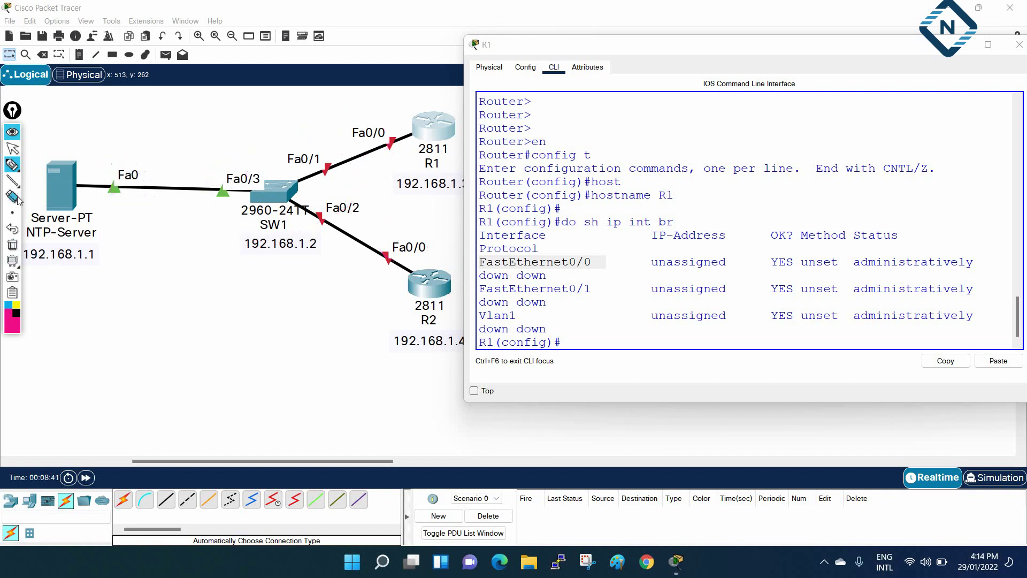
click(13, 149)
click(14, 142)
click(13, 152)
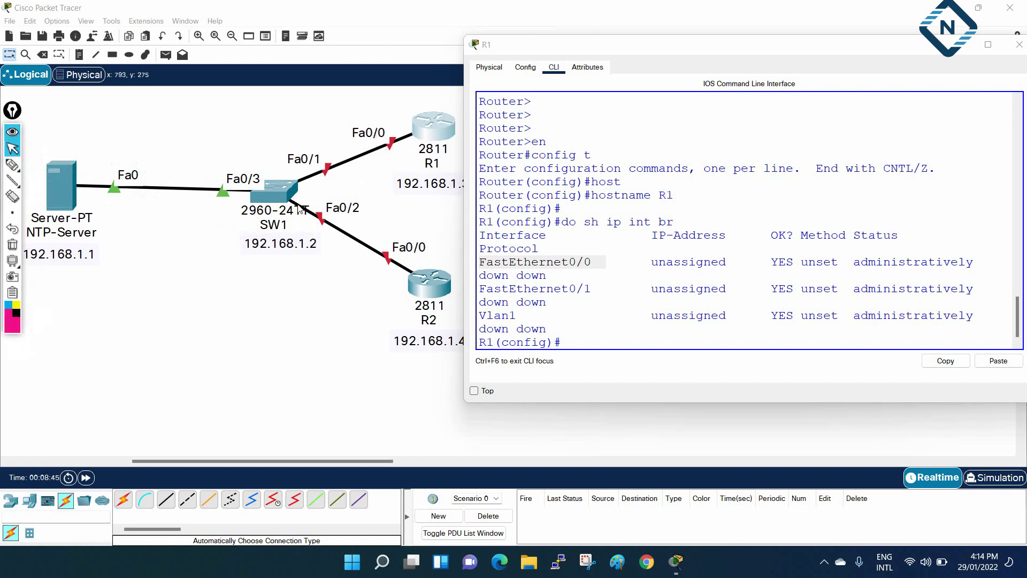
drag(507, 44, 542, 45)
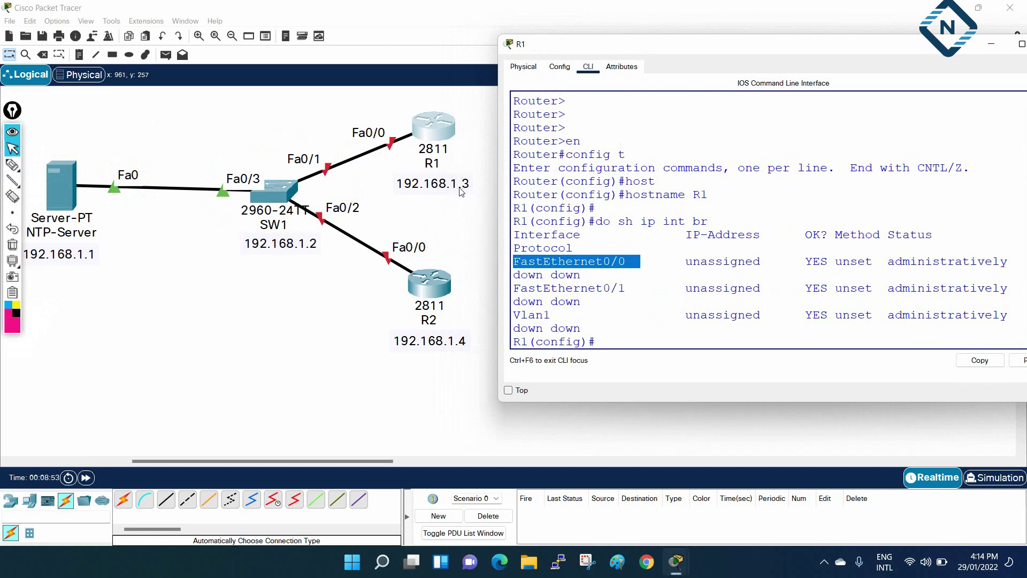
Assign R1's FastEthernet0/0 the address 192.168.1.3 255.255.255.0 and bring it up
click(620, 288)
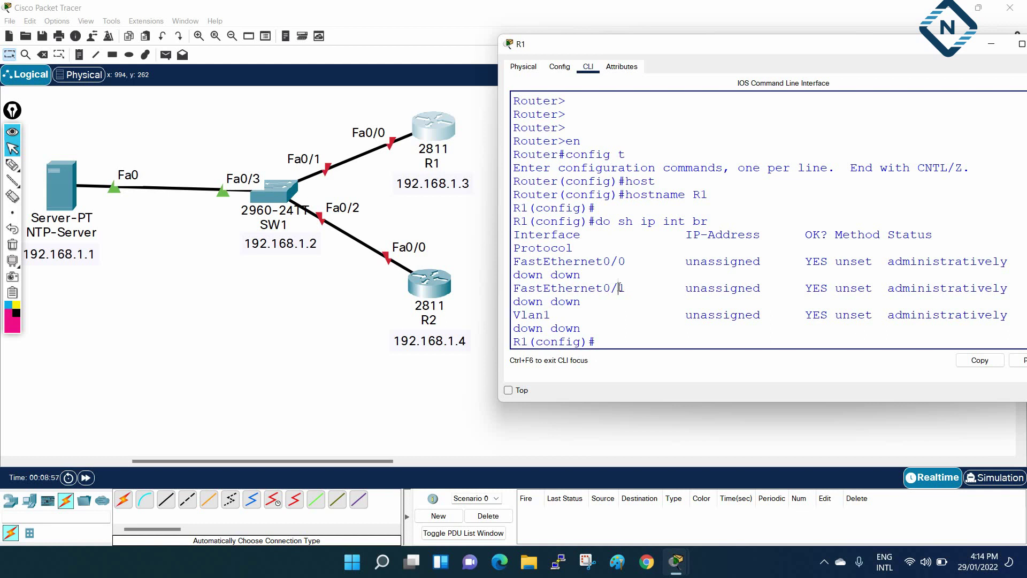
key(Return)
key(Return)
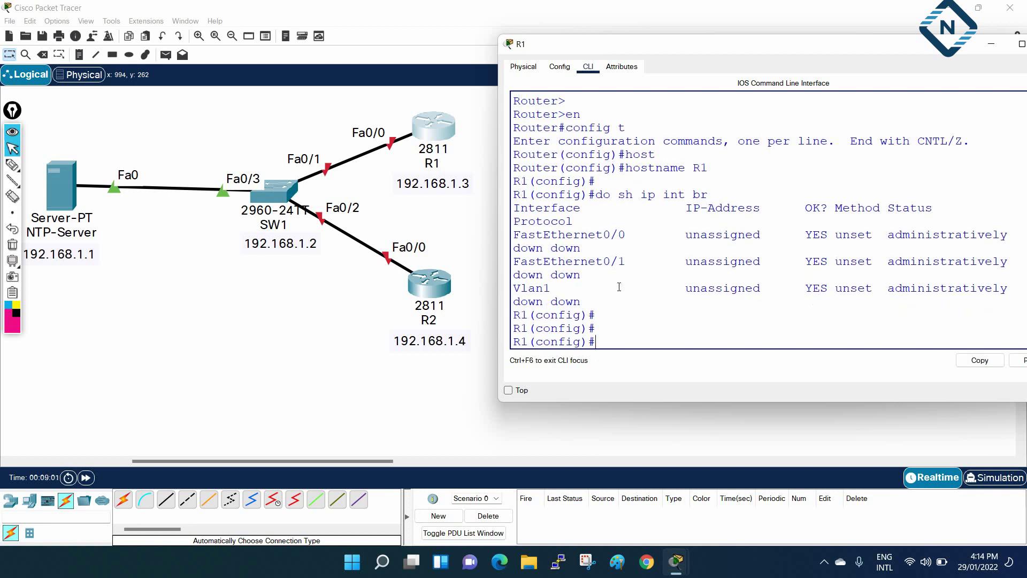
text(int f0/0)
key(Return)
text(ip add 192.168.1.)
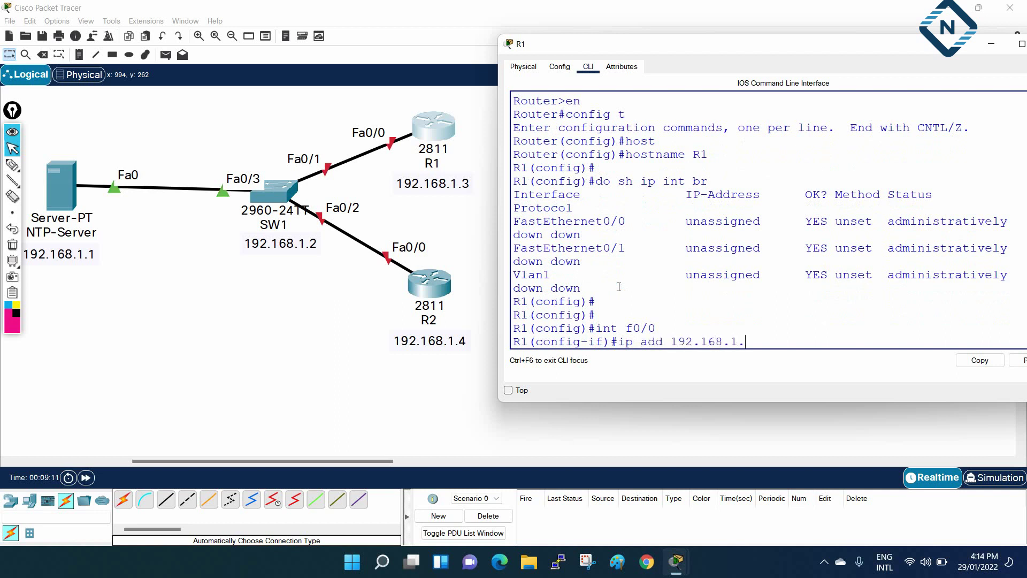
text(2)
key(BackSpace)
text(3 255.255.255.)
key(Return)
text(no sh)
key(Return)
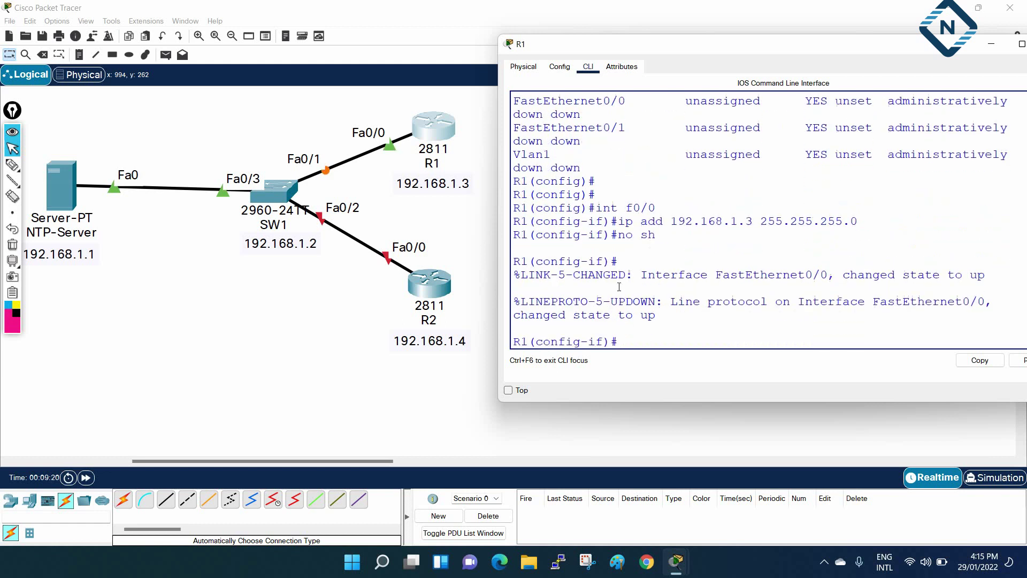
Save R1's configuration with wr and check its time with show clock
key(ctrl+z)
key(Return)
text(wr)
key(Return)
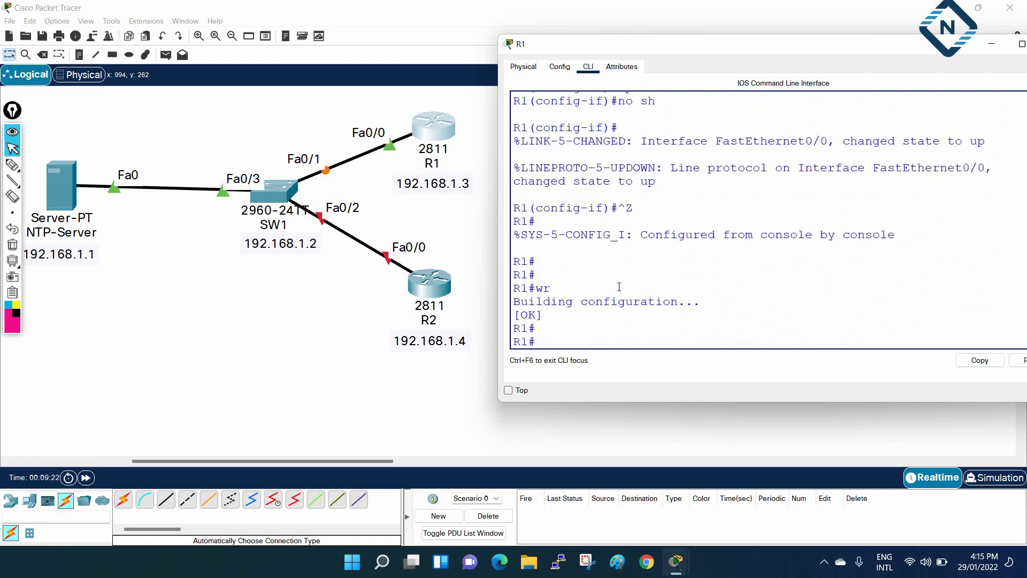
key(Return)
key(Return)
key(Return)
text(sh clo)
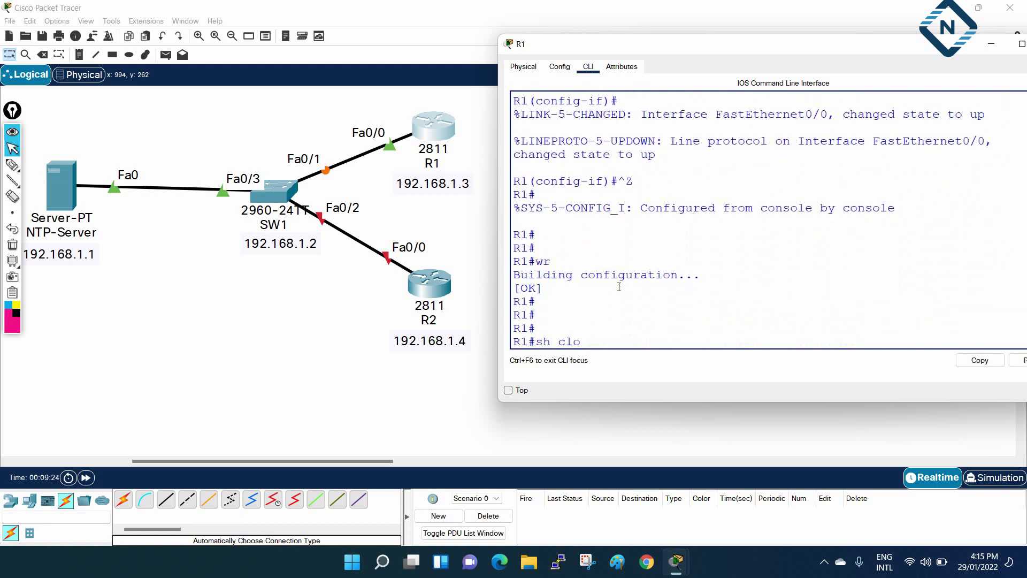
key(Tab)
key(Return)
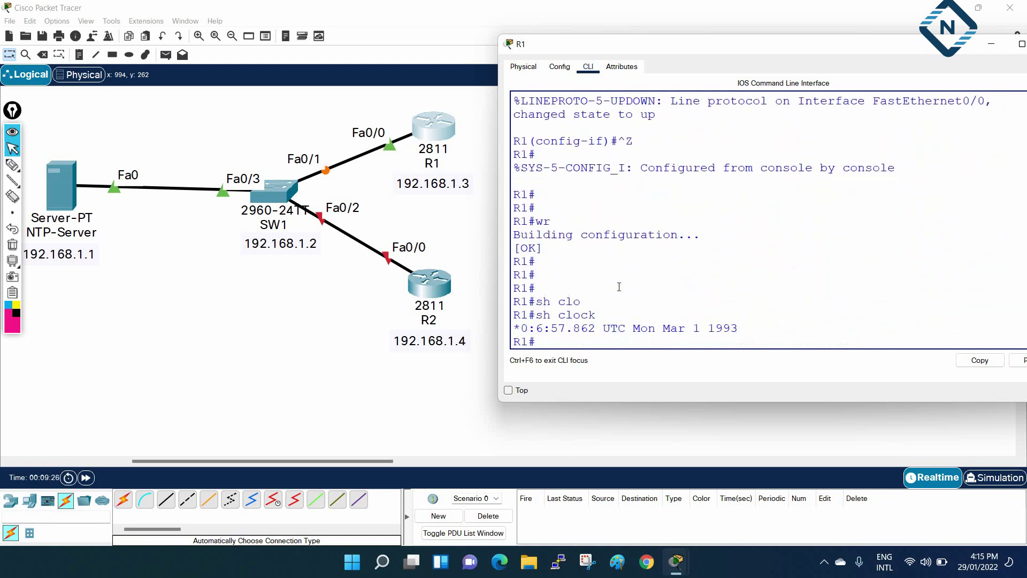
drag(604, 315, 708, 337)
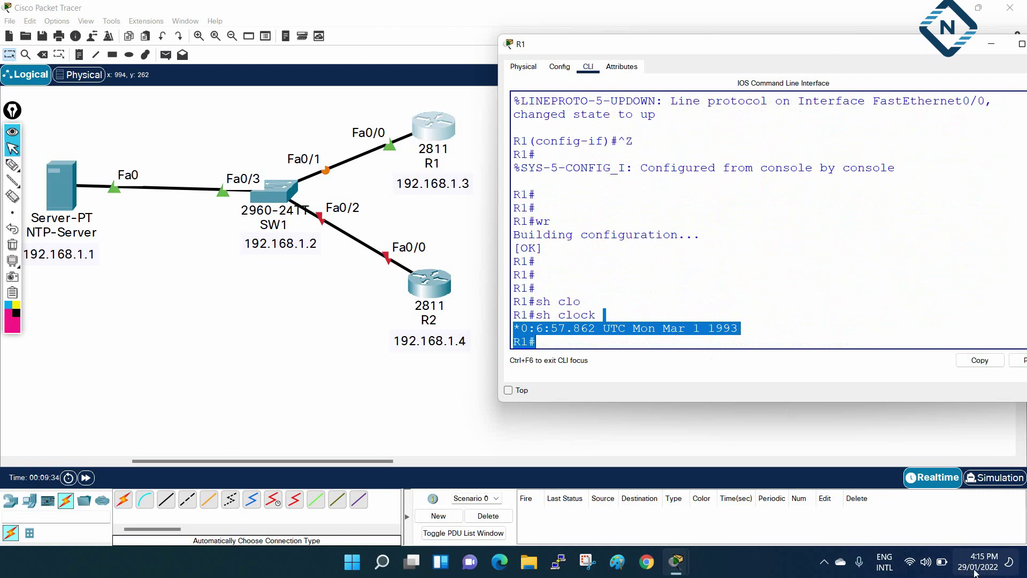
click(811, 308)
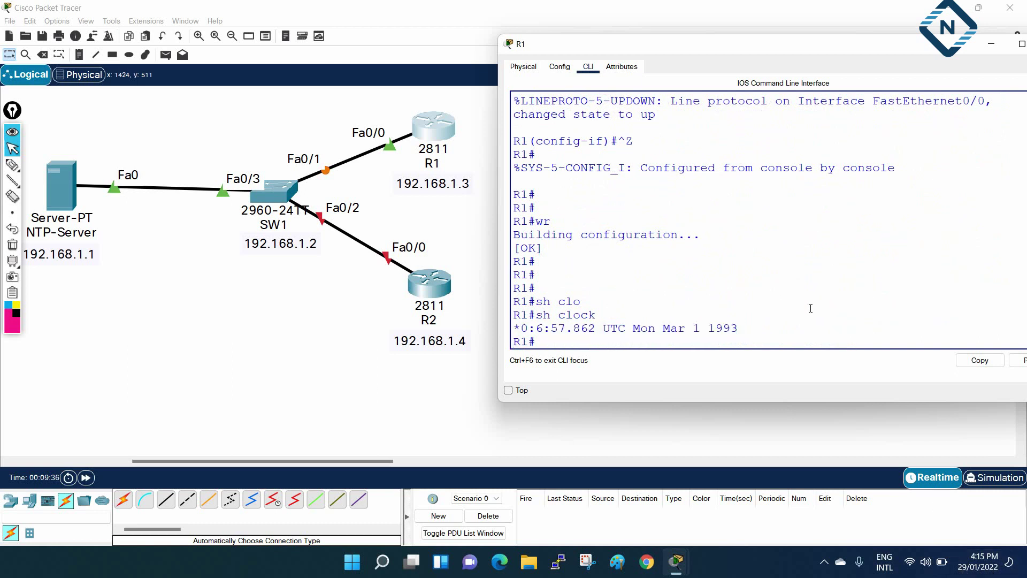
drag(740, 331, 512, 319)
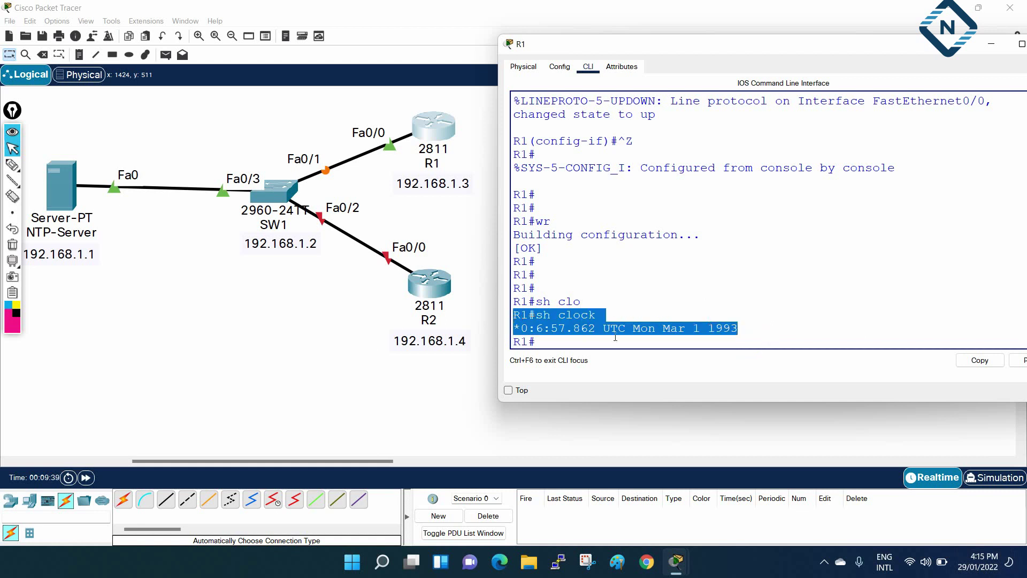
click(706, 313)
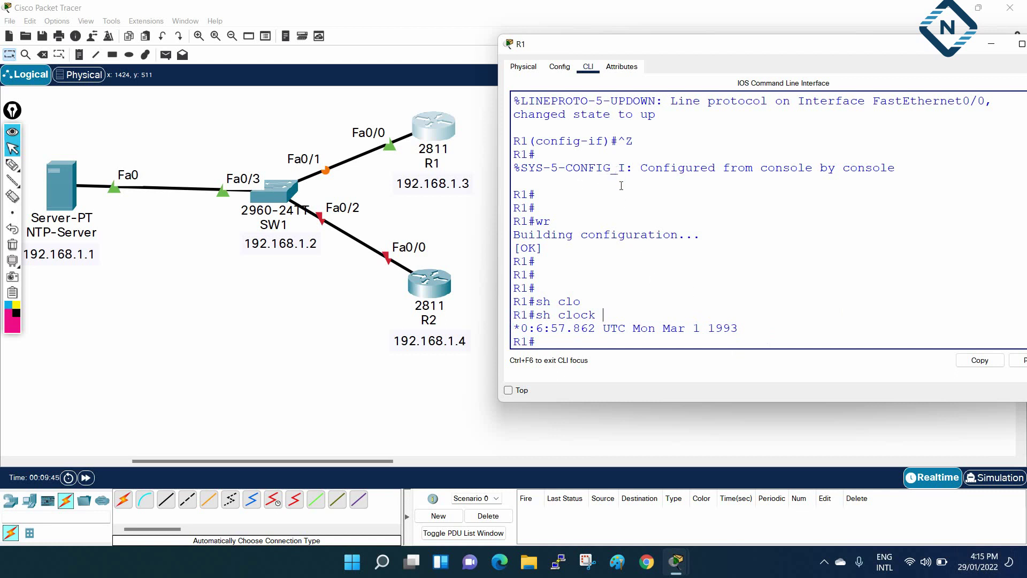
Open R2's CLI in a widened window and decline the initial configuration dialog
click(429, 284)
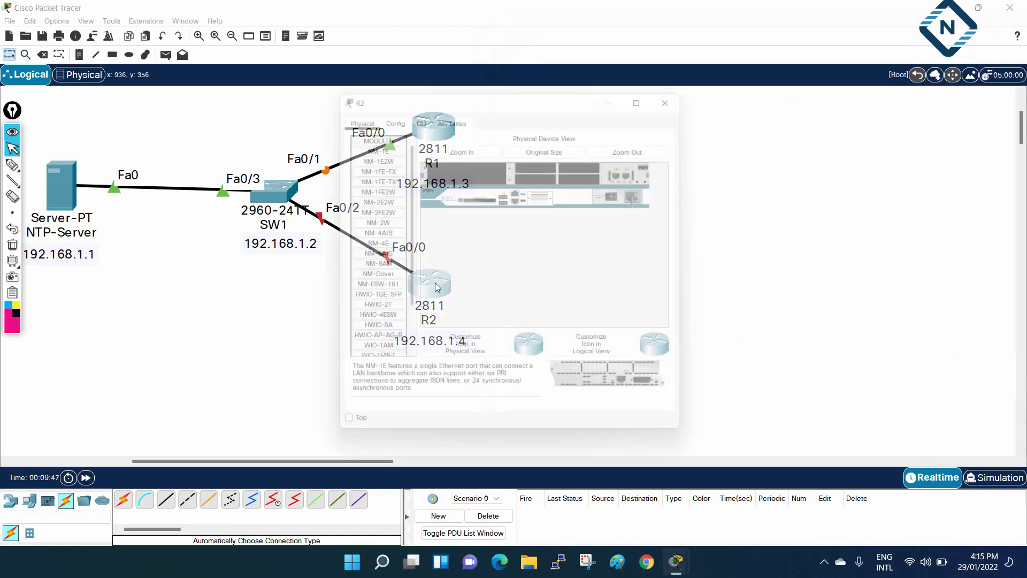
click(416, 111)
drag(700, 180, 896, 182)
text(no)
key(Return)
Enter global configuration mode on R2 and set the hostname R2
key(Return)
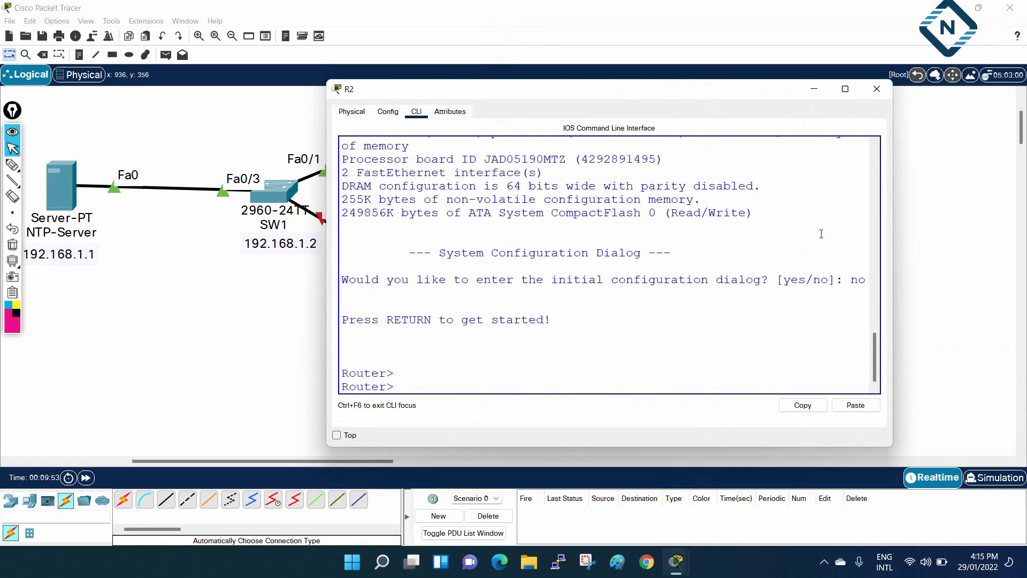
text(en)
key(Return)
text(config t)
key(Return)
text(hos)
key(Tab)
text(R)
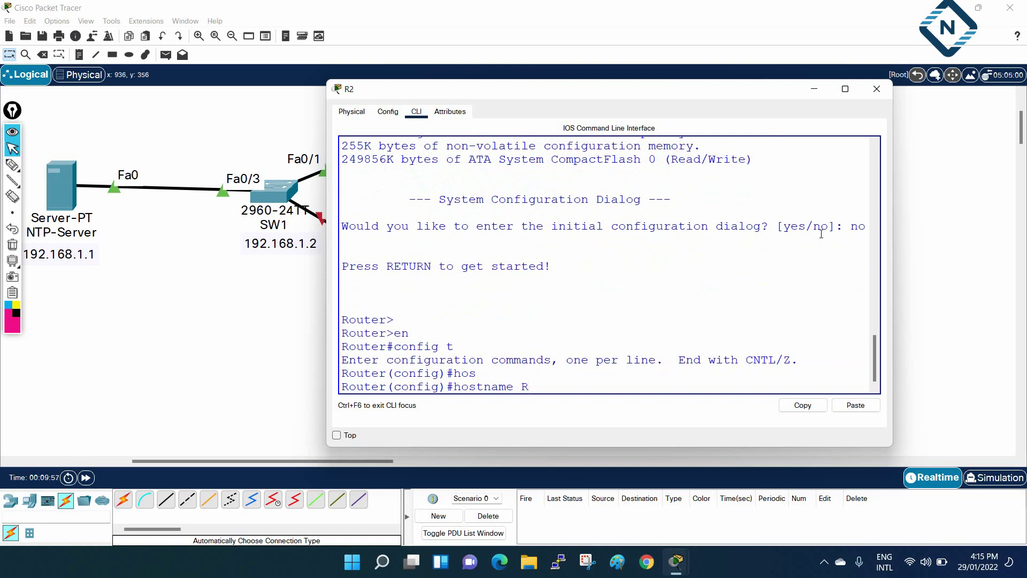
text(2)
key(Return)
Give R2's FastEthernet0/0 the address 192.168.1.4 255.255.255.0 and enable it with no shutdown
key(Return)
key(Return)
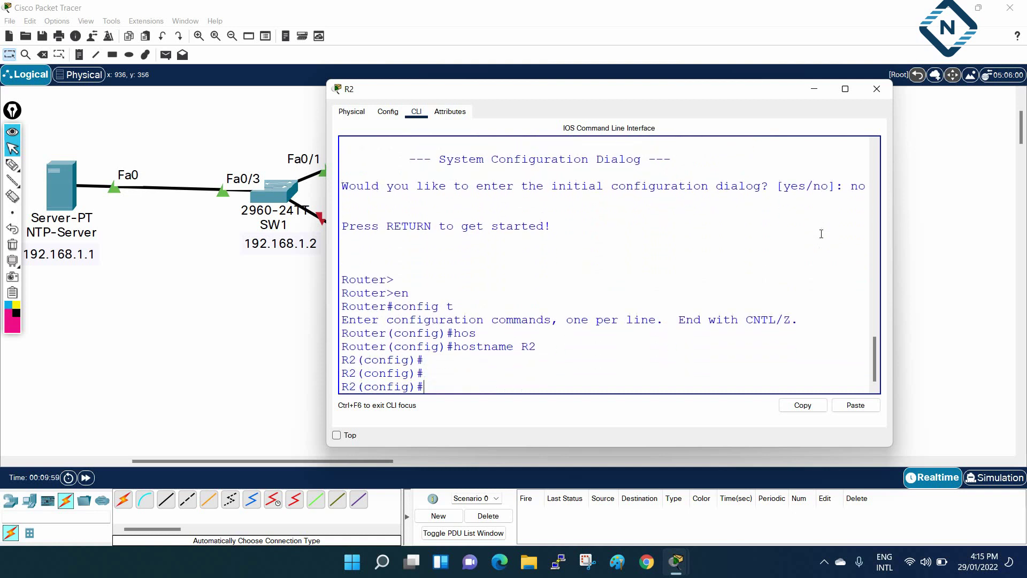
text(int f0/0)
key(Return)
text(ip add 192.168.1.)
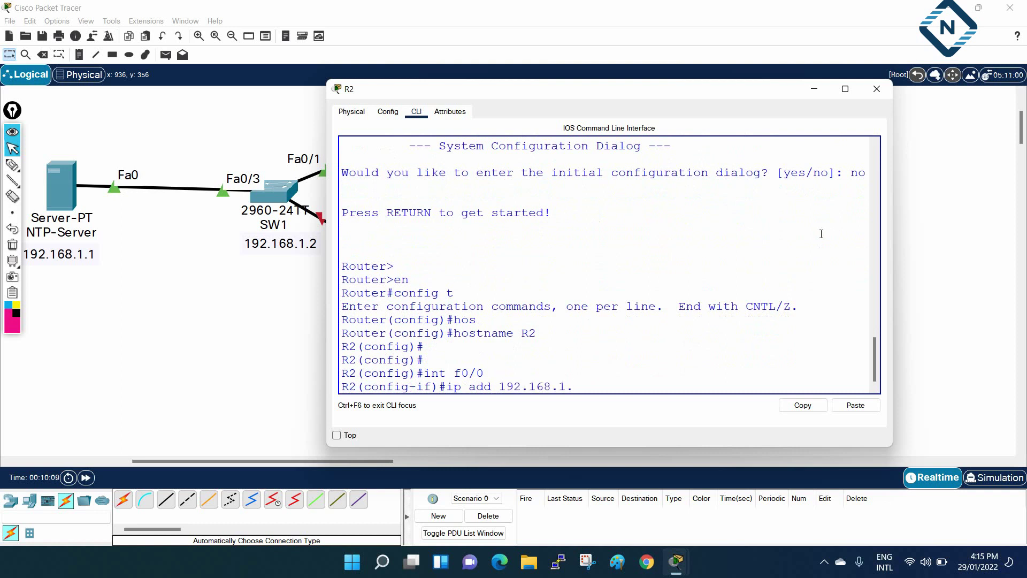
drag(646, 90, 792, 73)
drag(353, 461, 368, 461)
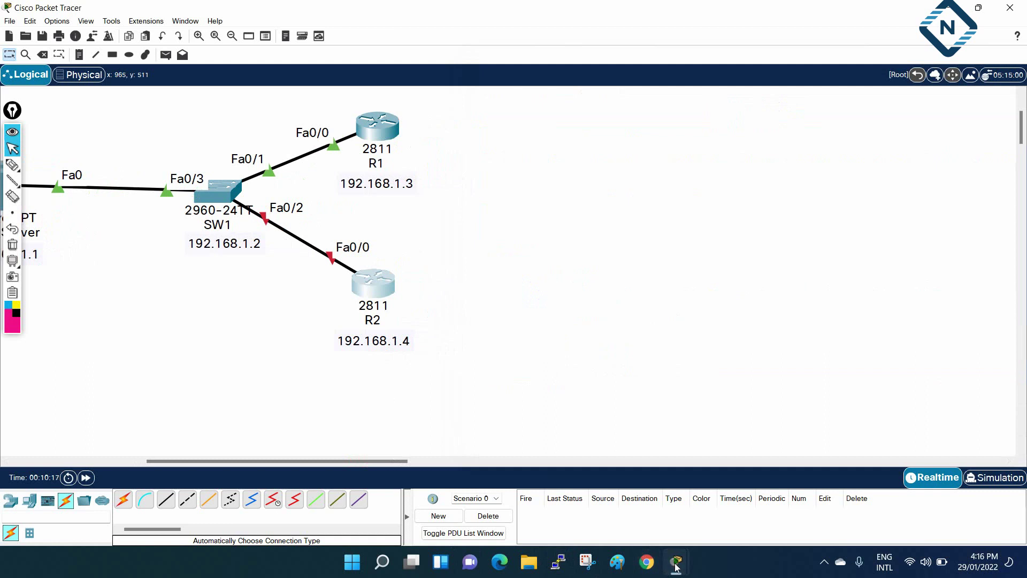
mouse_move(676, 567)
click(766, 516)
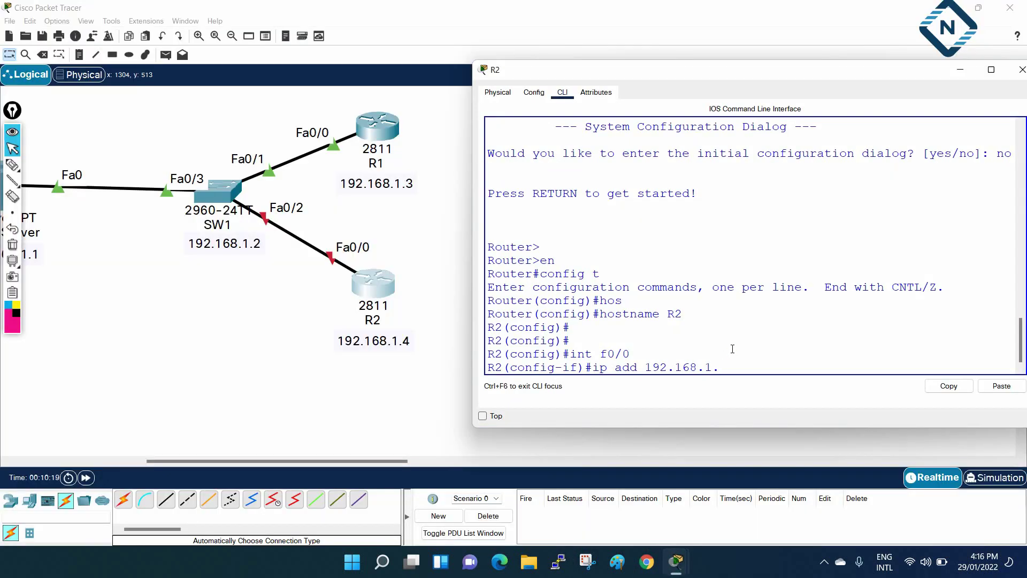
text(55.255.255.0)
key(Return)
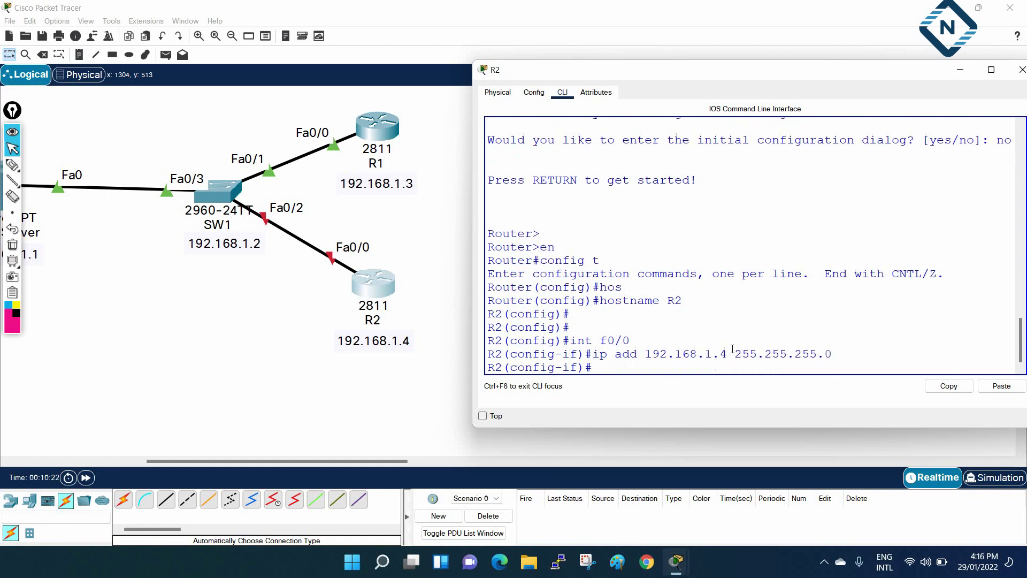
text(no sh)
key(Return)
Return to privileged mode and save R2's running configuration with wr
key(ctrl+z)
key(Return)
key(Return)
text(wr)
key(Return)
key(Return)
key(Return)
key(Return)
key(Return)
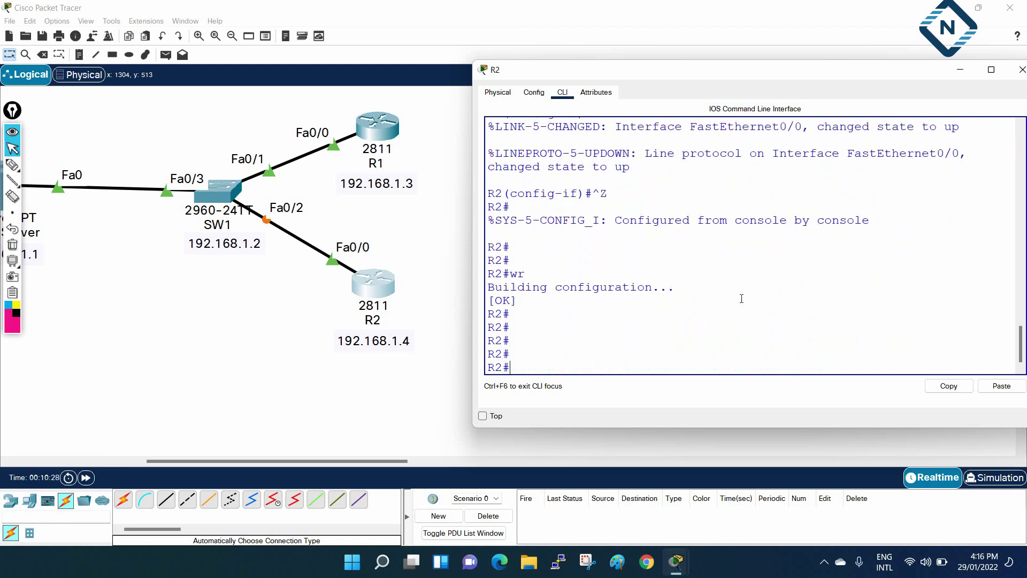
click(216, 199)
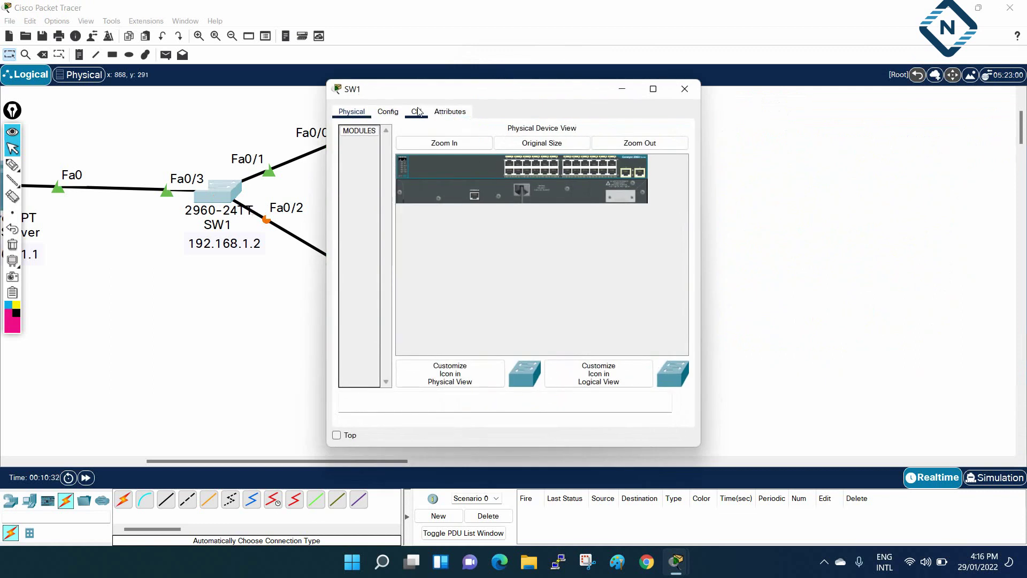
Open SW1's CLI widened, enter privileged mode and abort a mistyped configure command
click(418, 111)
drag(701, 190, 1003, 195)
key(Return)
key(Return)
key(Return)
text(en)
key(Return)
text(confi)
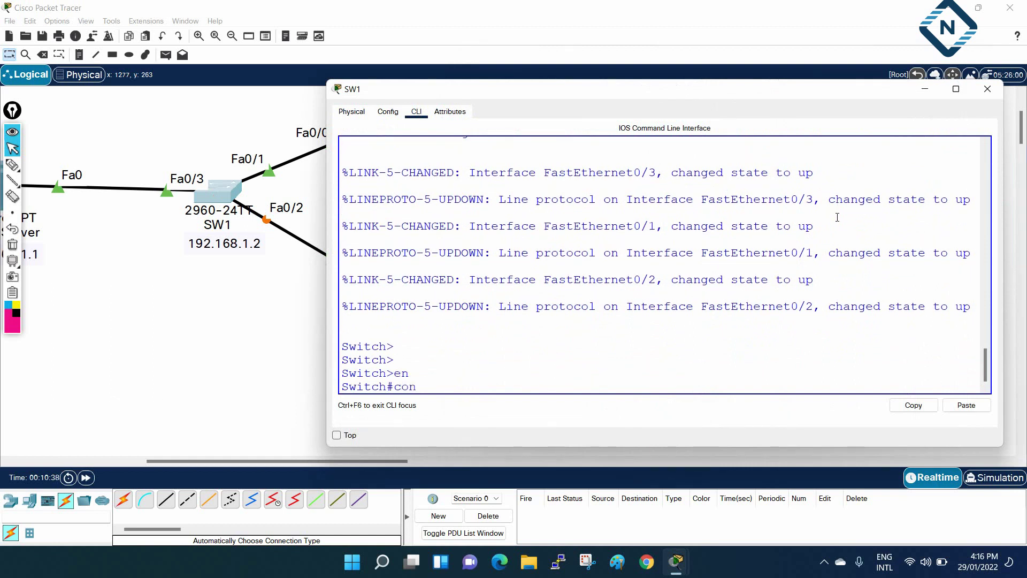
key(Return)
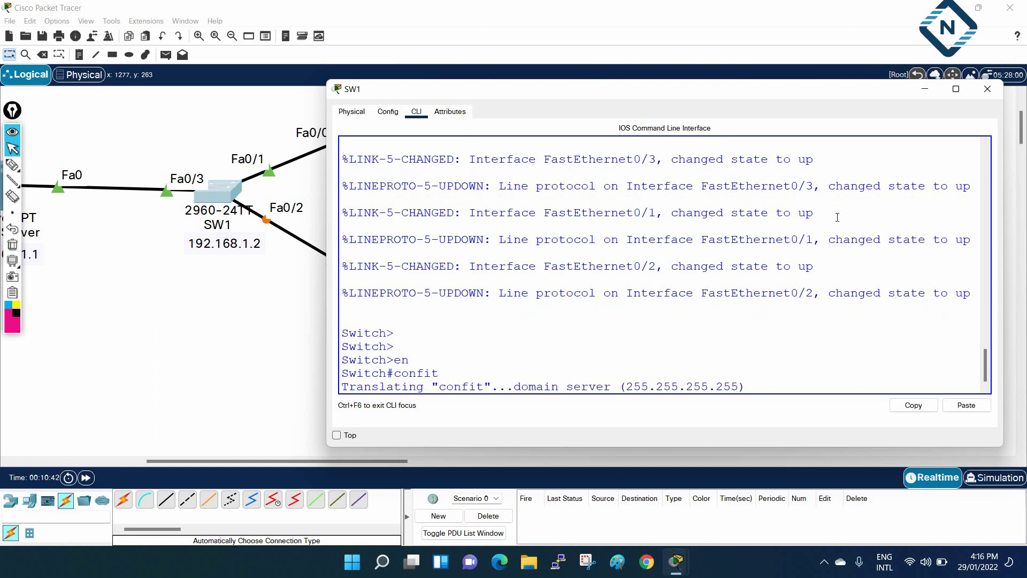
key(ctrl+shift+6)
key(Return)
key(Return)
key(Return)
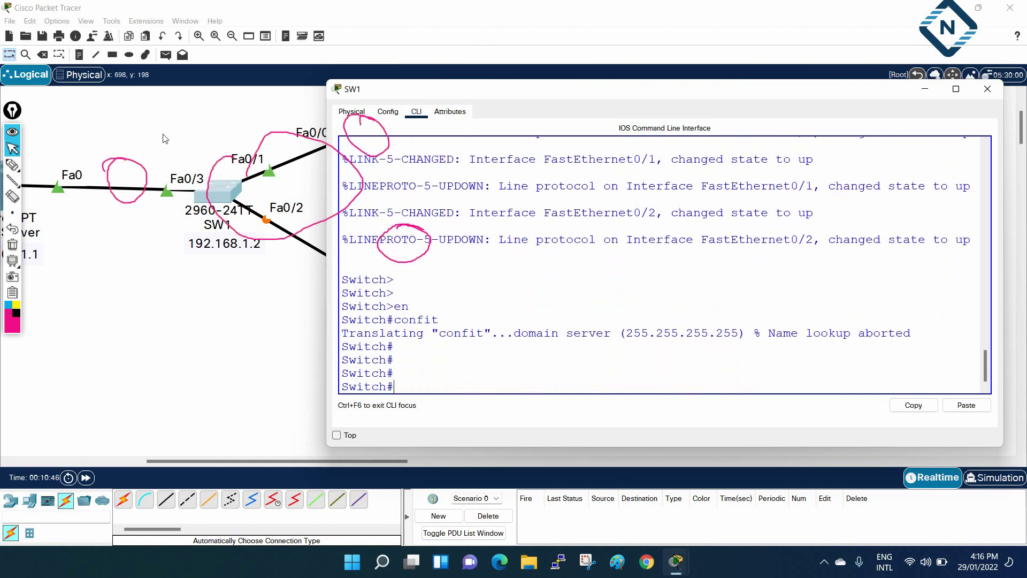
key(Escape)
click(532, 354)
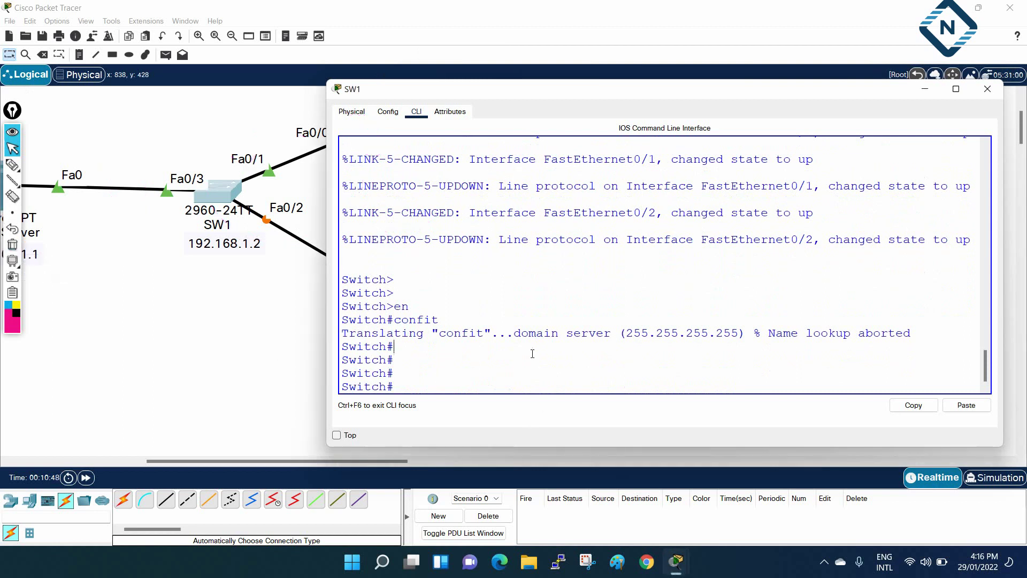
Configure interface VLAN 1 with 192.168.1.2 255.255.255.0 and bring it up
text(config t)
key(Return)
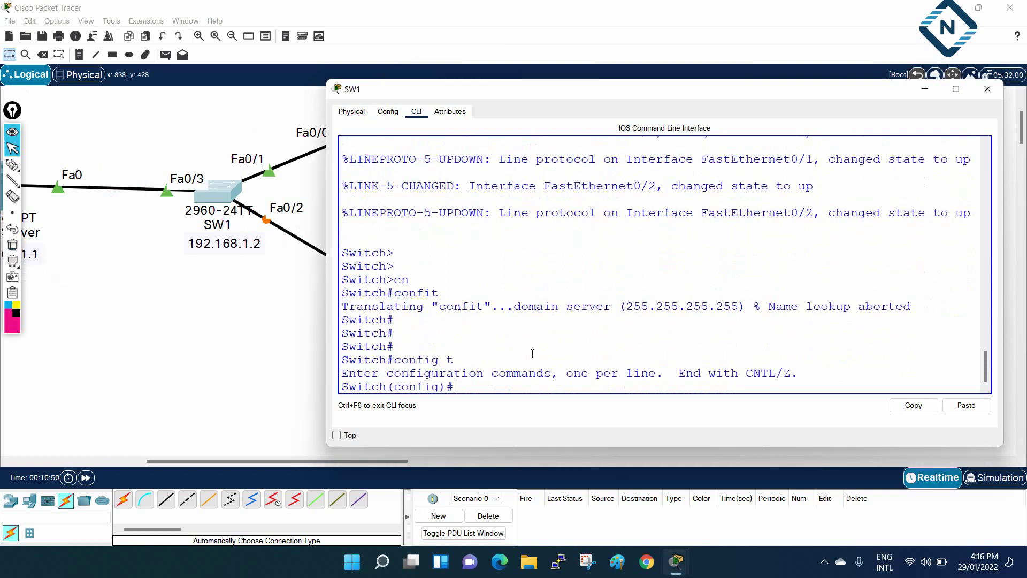
text(int vlan 1)
key(Return)
text(ip add 192.168.1.2 255.)
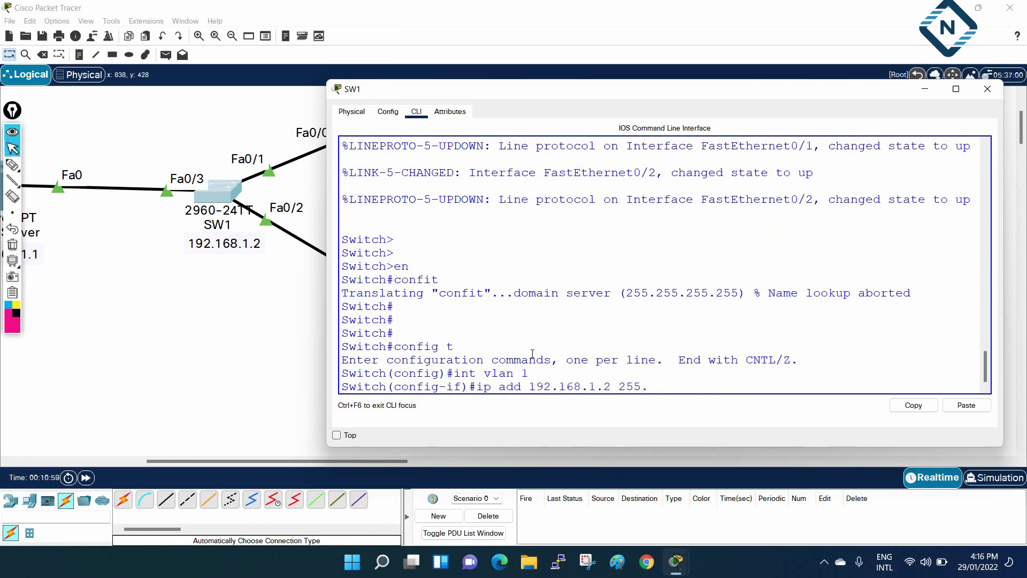
text(255.255.0)
key(Return)
text(no sh)
key(Return)
key(Return)
key(Return)
key(Return)
Exit back to privileged mode and save the switch configuration with wr
text(exit)
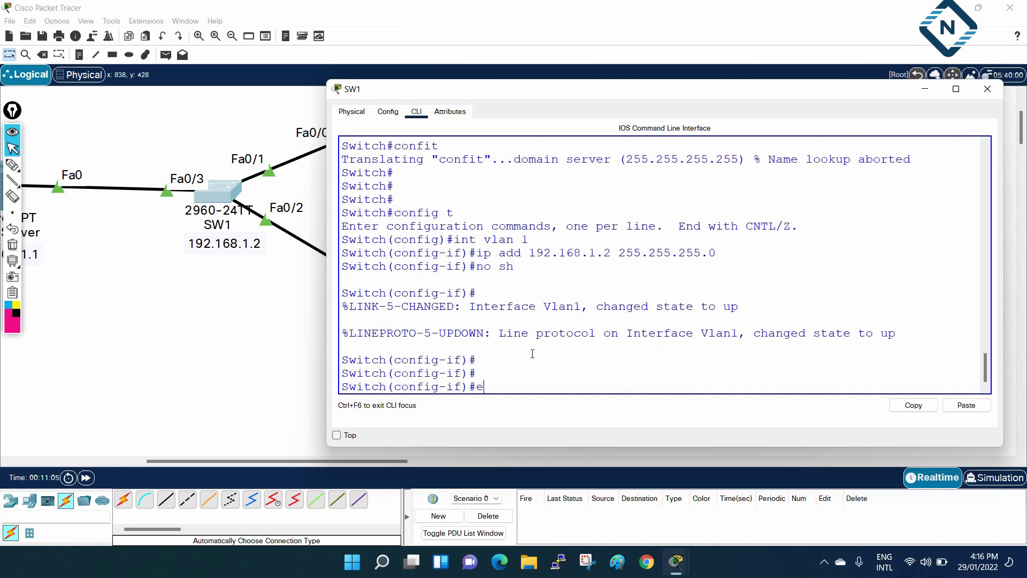
key(Return)
key(Return)
key(Return)
text(exit)
key(Return)
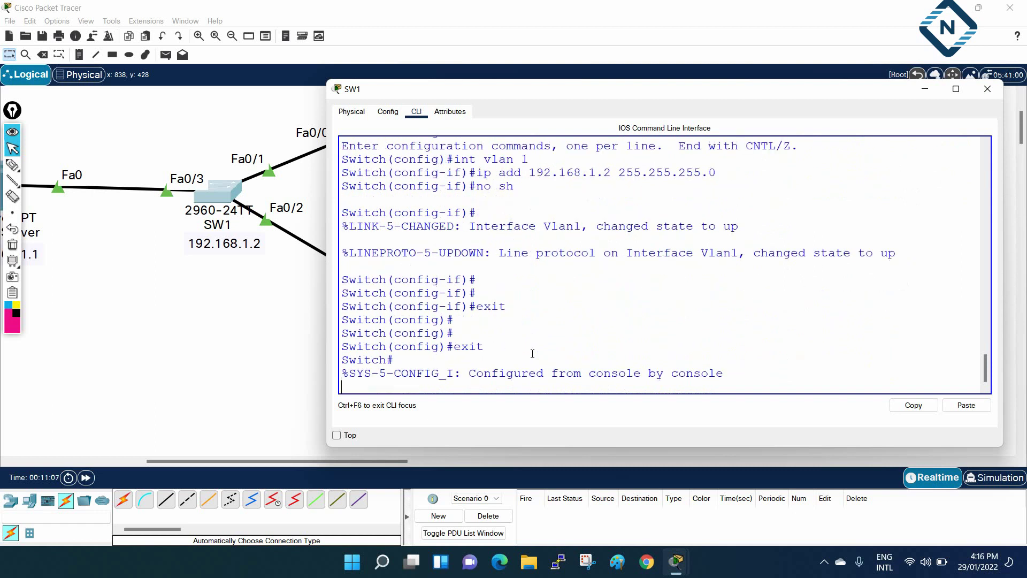
key(Return)
key(Return)
text(wr)
key(Return)
key(Return)
key(Return)
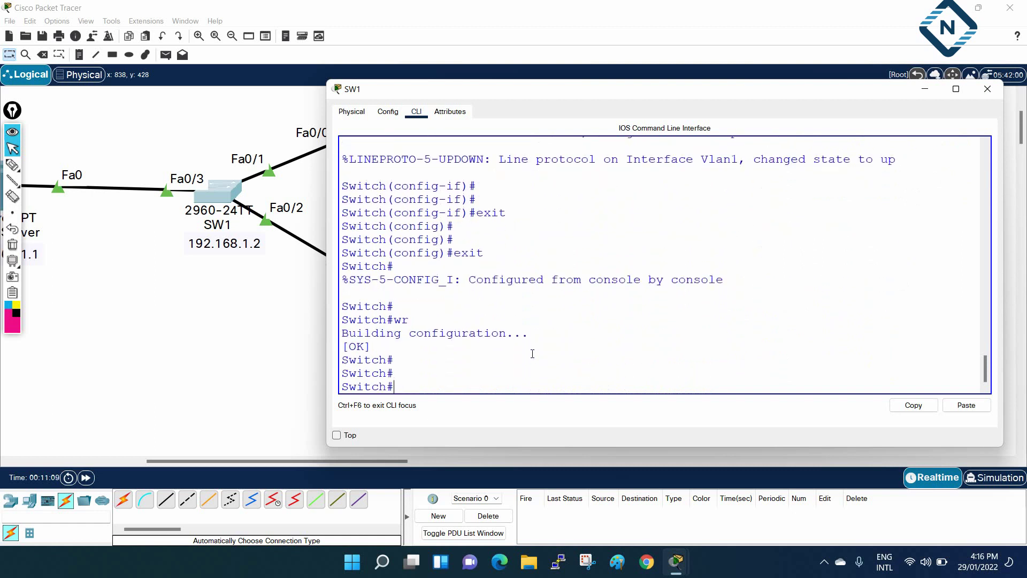
drag(181, 459, 111, 459)
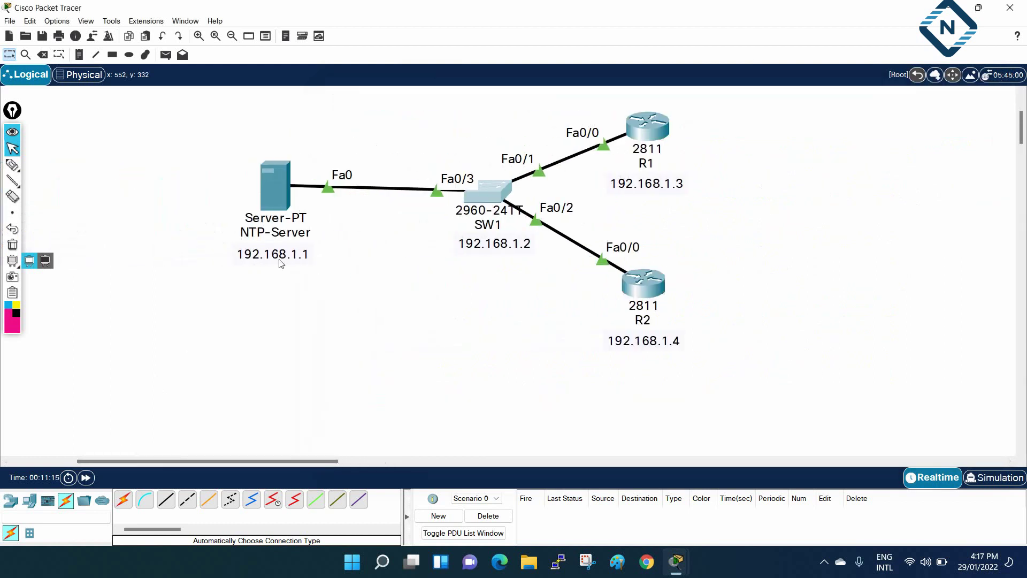
On R1, enter config mode and type ntp server 192.168.1.1 using Tab completion, without applying
click(651, 129)
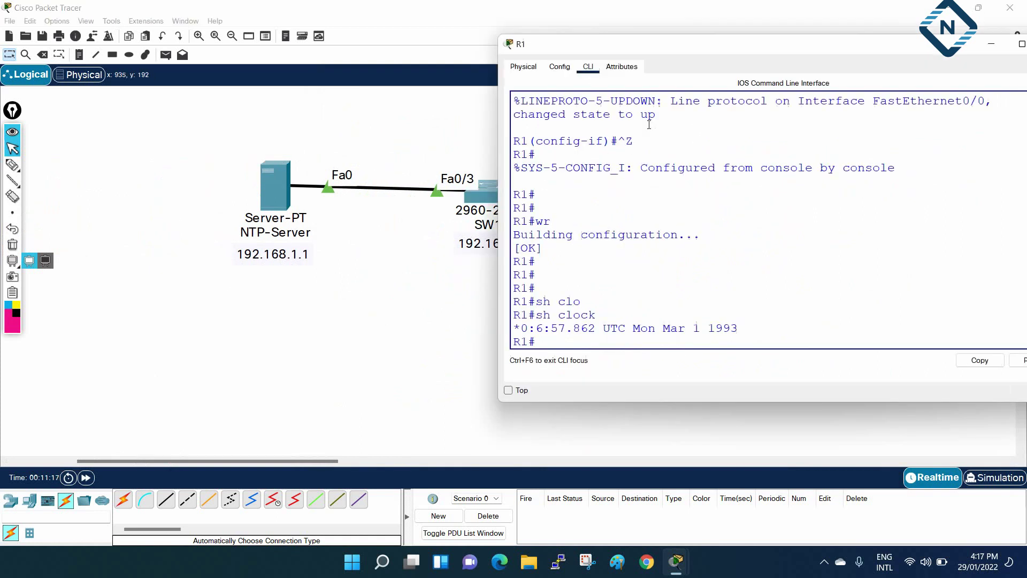
text(config t)
key(Return)
text(ntp)
key(Tab)
text(ser)
key(Tab)
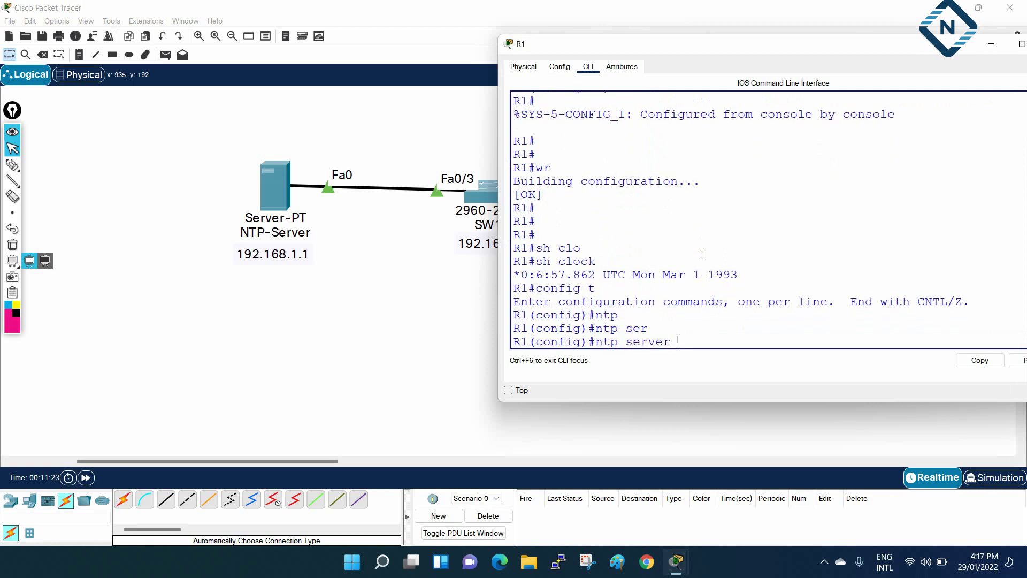
text(192.168.)
Give NTP-Server IP 192.168.1.1, mask 255.255.255.0, gateway 192.168.1.100 and DNS 8.8.8.8
click(266, 185)
click(265, 185)
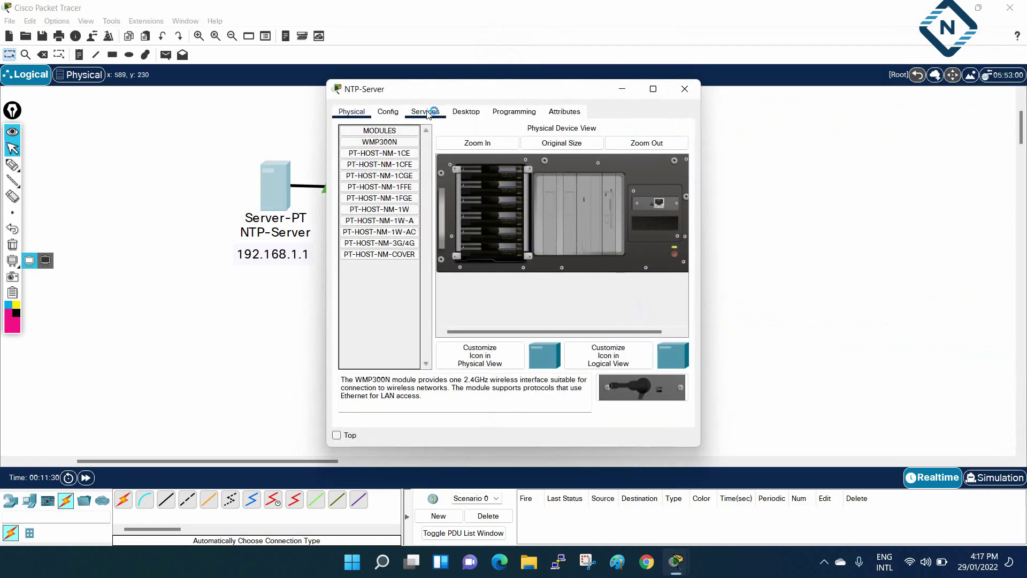
click(465, 111)
click(382, 153)
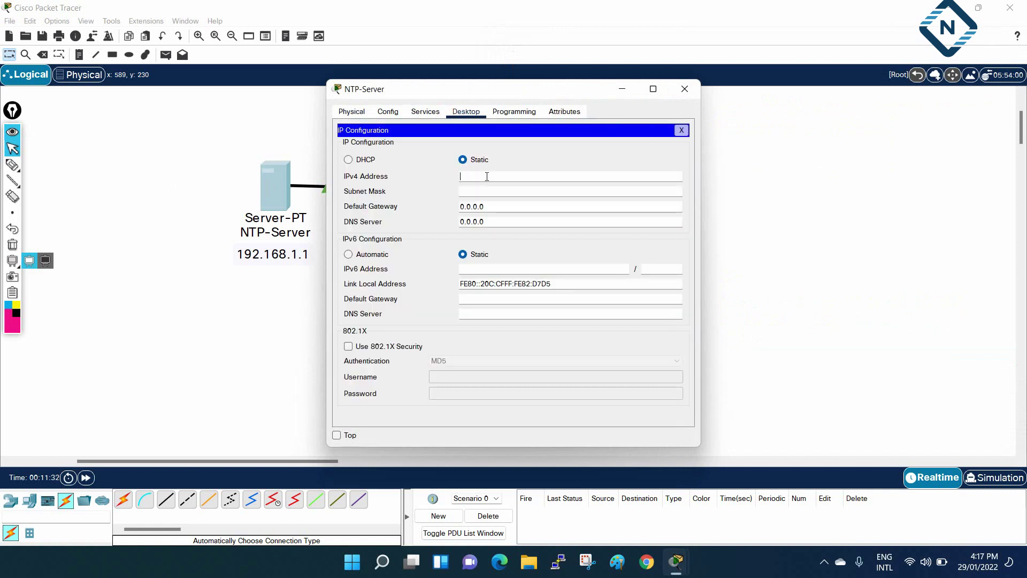
text(192.168.1.1)
key(Tab)
key(Tab)
text(192.168)
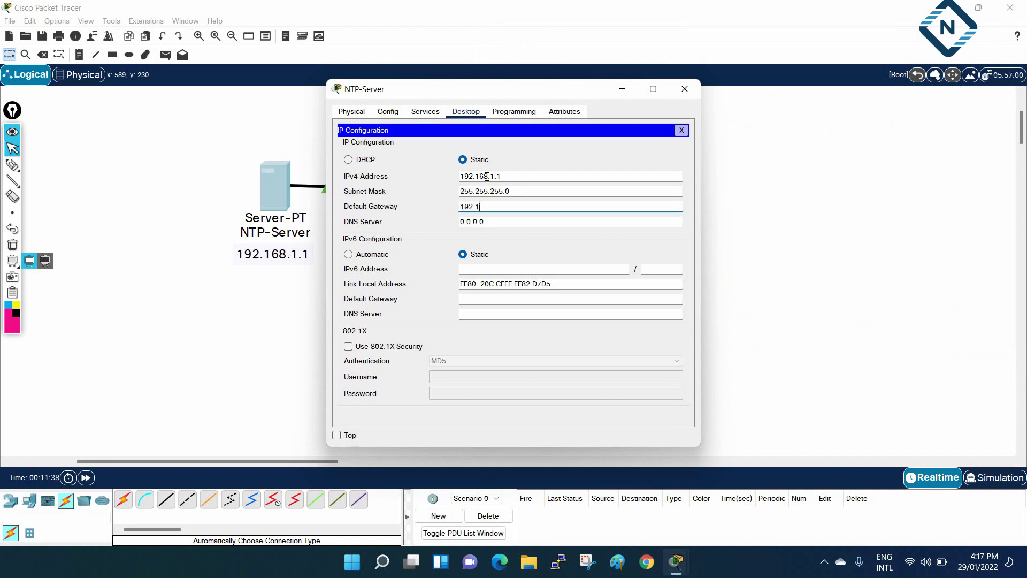
text(.1.100)
key(Tab)
text(8.8.8.8)
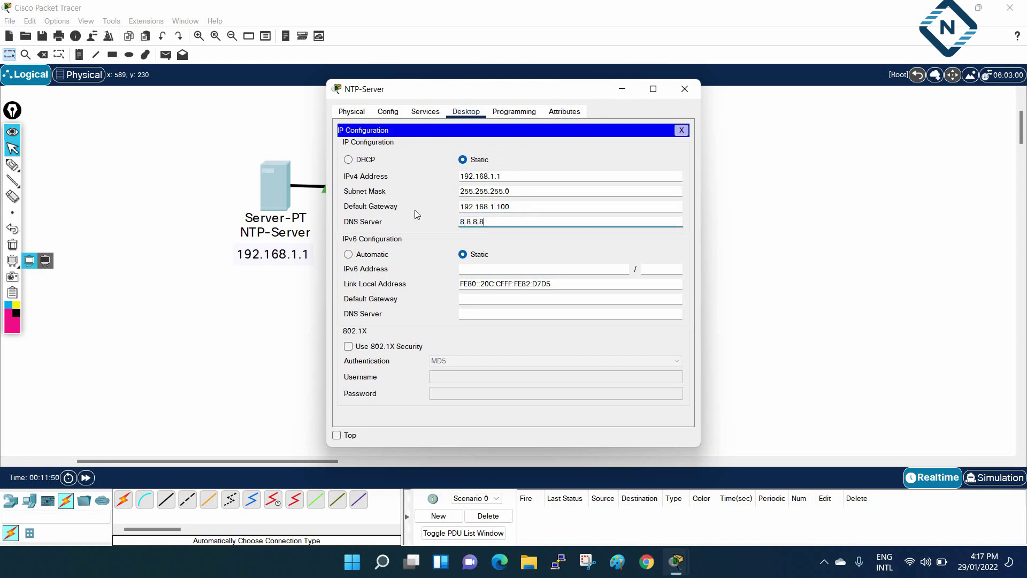
click(681, 131)
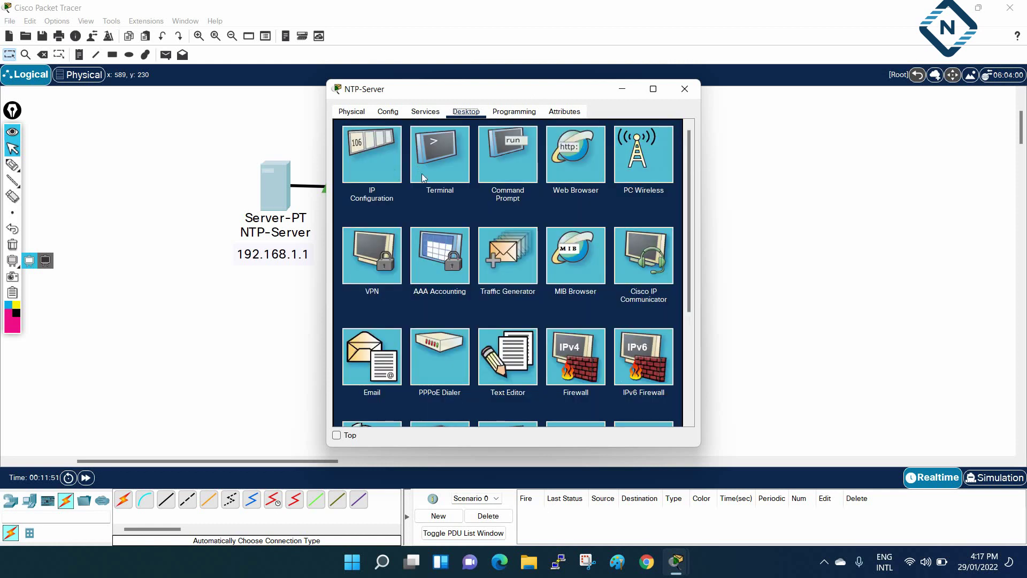
Turn NTP-Server's NTP service off and back on, leaving authentication disabled, then close the server window
click(433, 112)
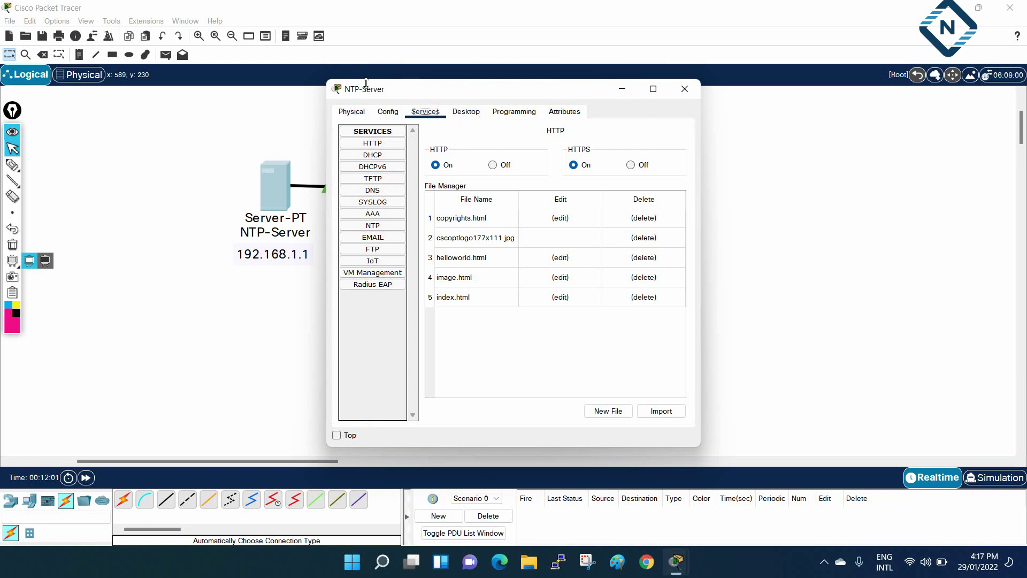
drag(366, 81, 365, 35)
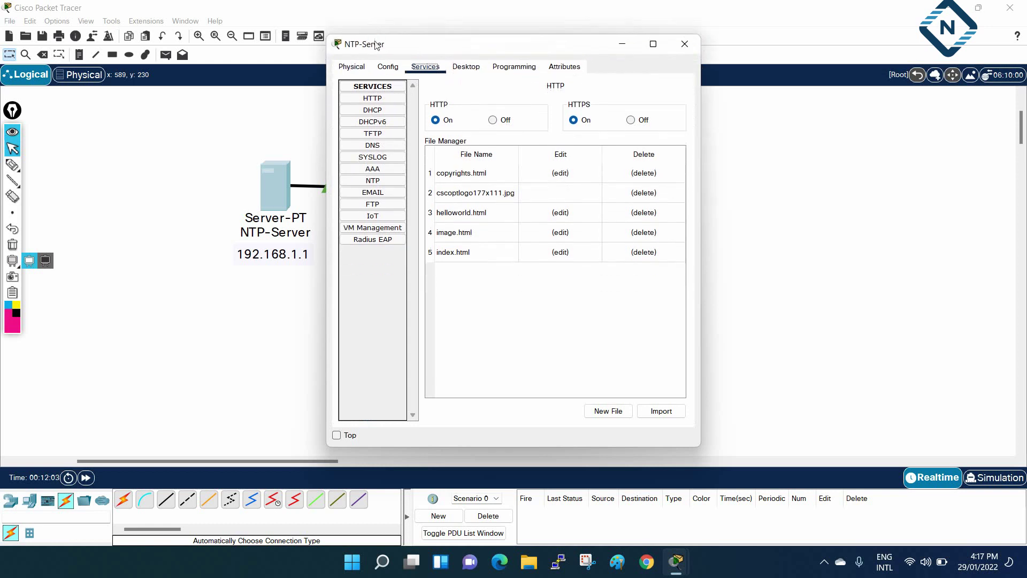
drag(321, 140, 273, 140)
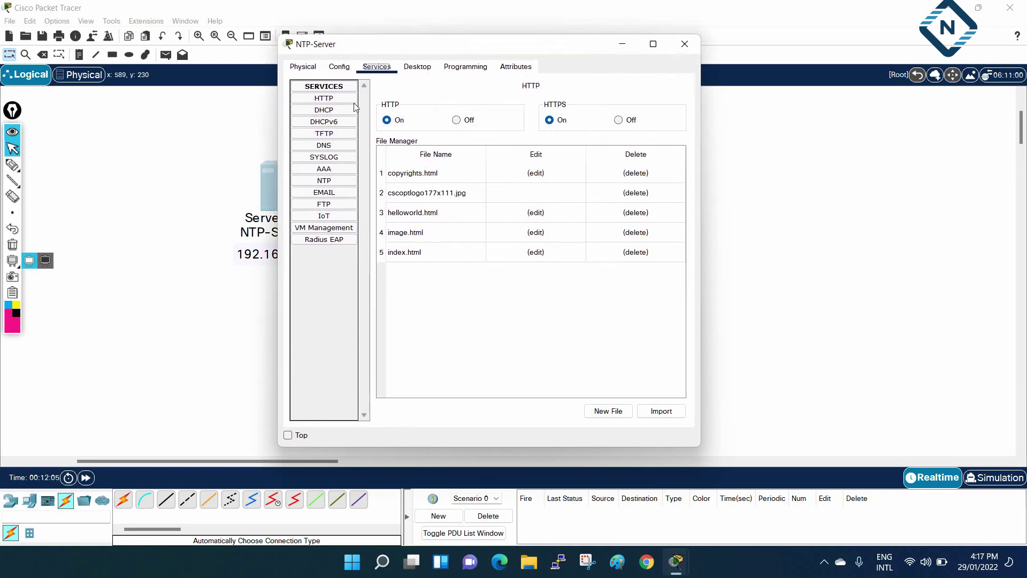
click(324, 181)
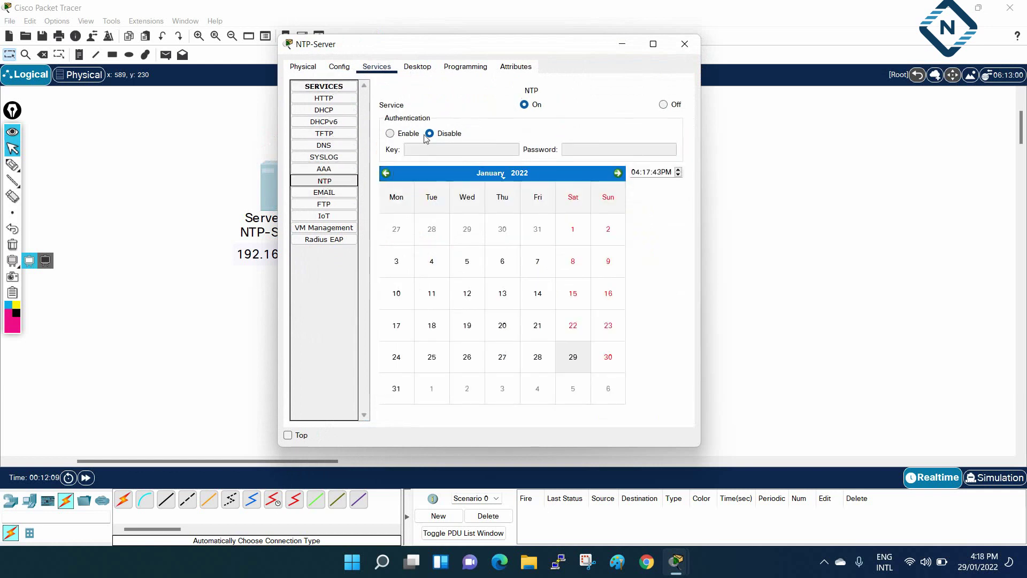
click(664, 106)
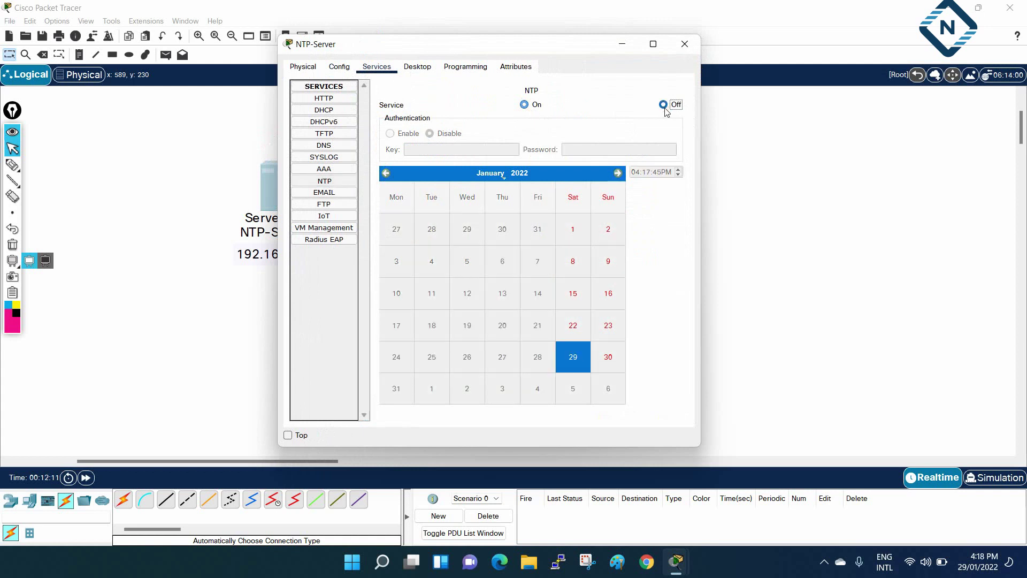
click(525, 105)
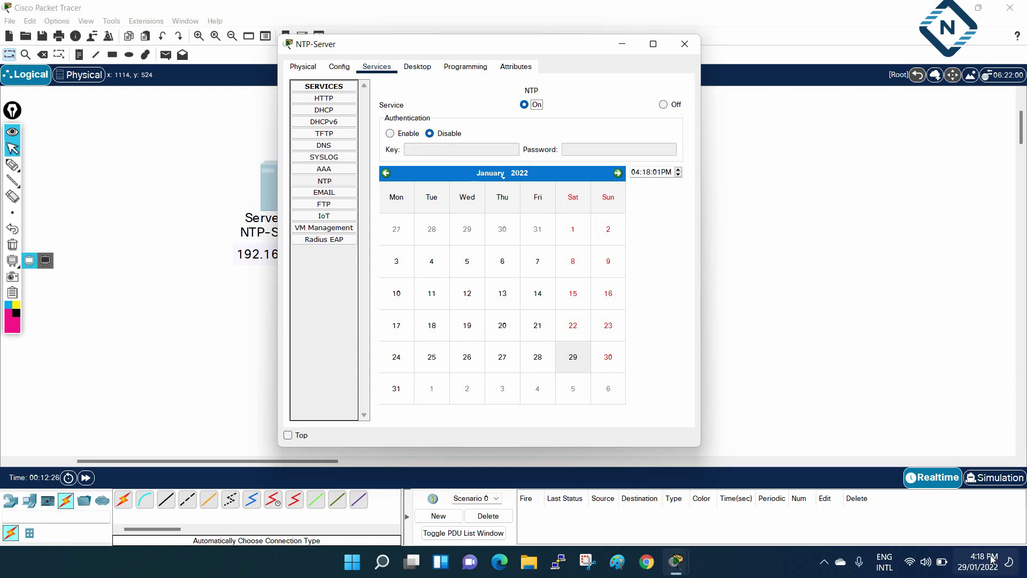
click(684, 53)
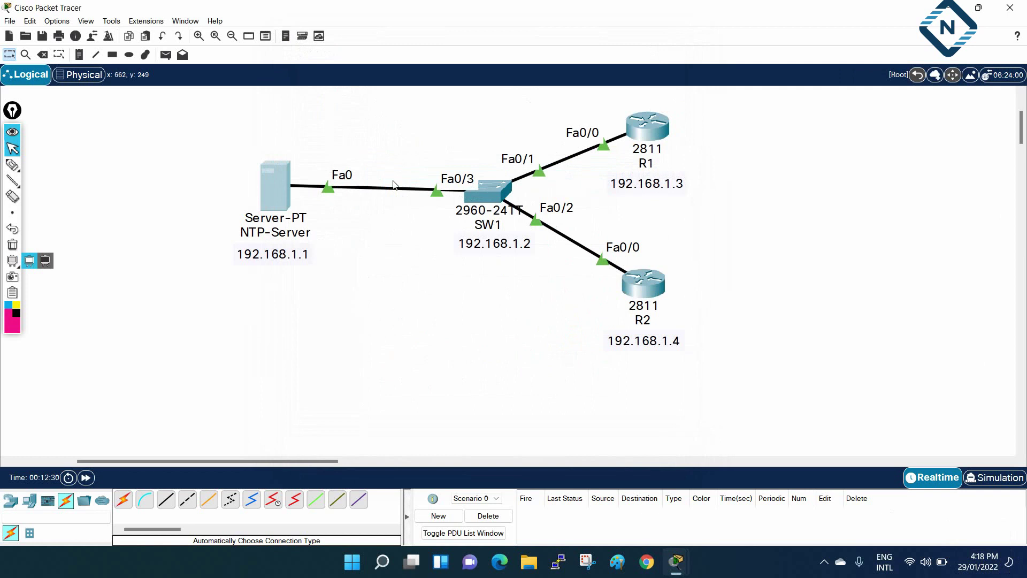
Apply ntp server 192.168.1.1 on R1 and save its configuration with wr
click(640, 131)
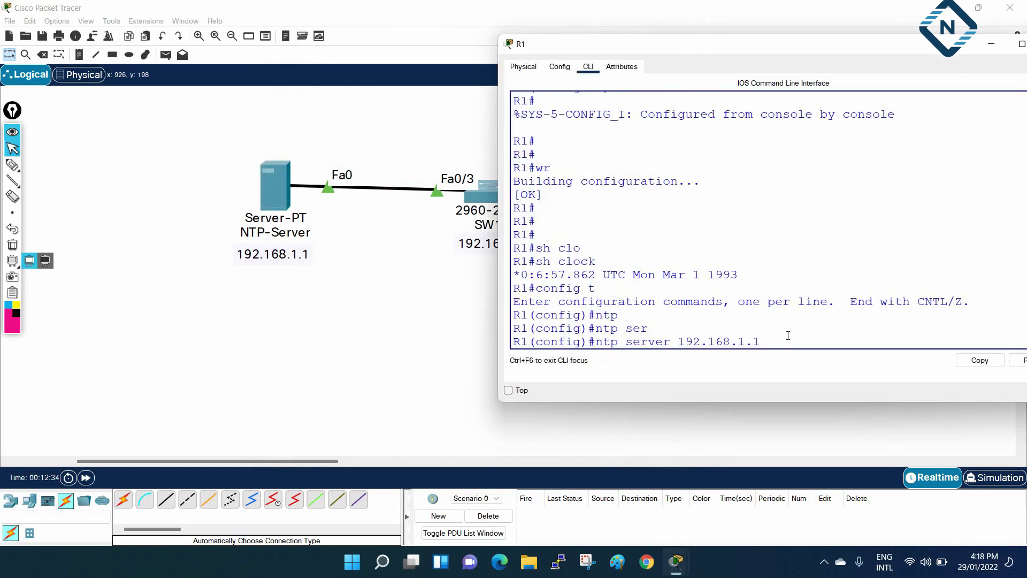
key(Return)
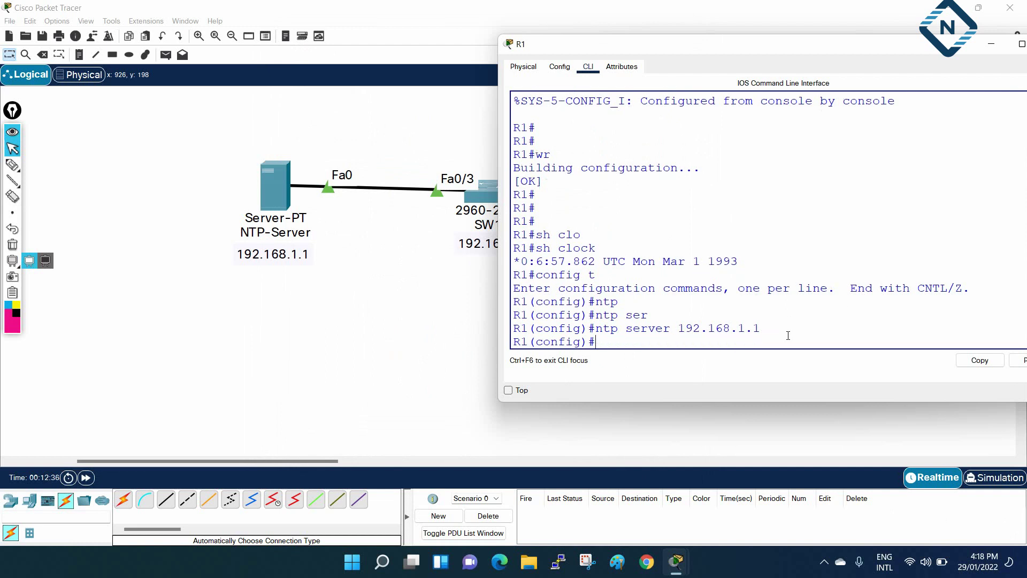
key(ctrl+z)
key(Return)
key(Return)
text(wr)
key(Return)
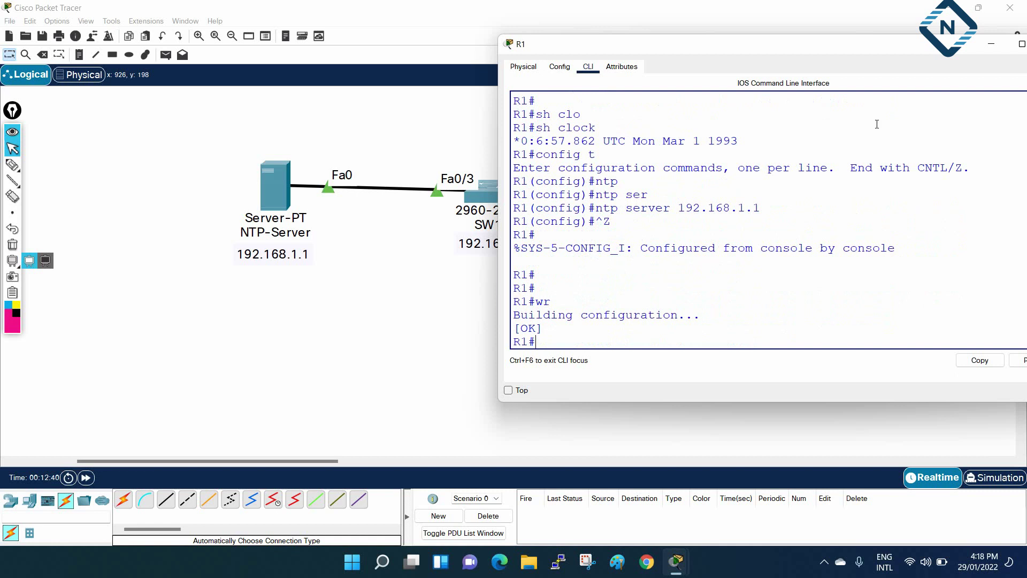
Run show clock on R1, still reading Mar 1 1993, then minimize its console
text(clo)
key(Tab)
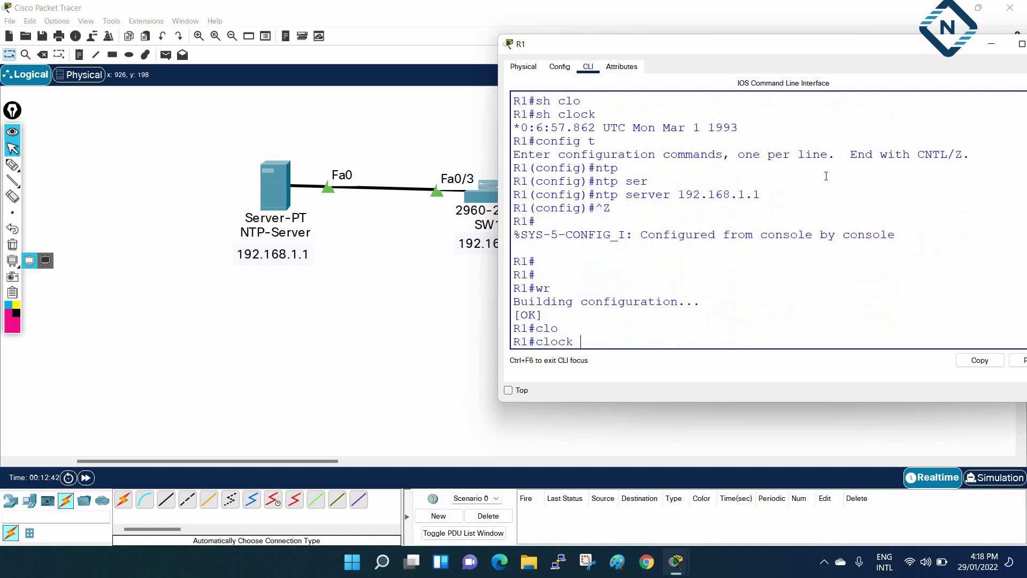
text(st)
key(Tab)
key(BackSpace)
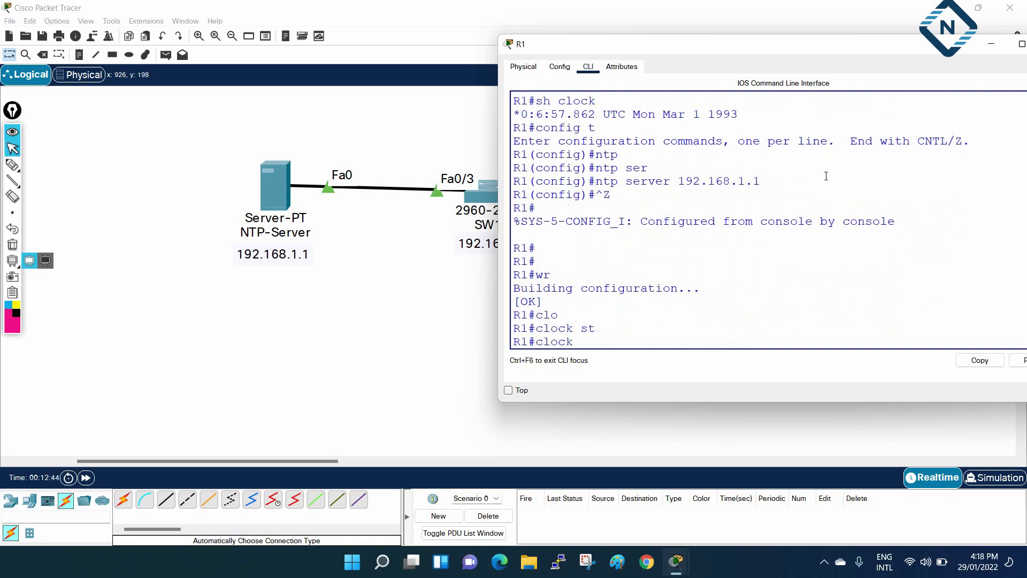
key(BackSpace)
key(BackSpace)
key(BackSpace)
key(BackSpace)
key(BackSpace)
text(sh cl)
key(Tab)
key(Return)
text(sh c)
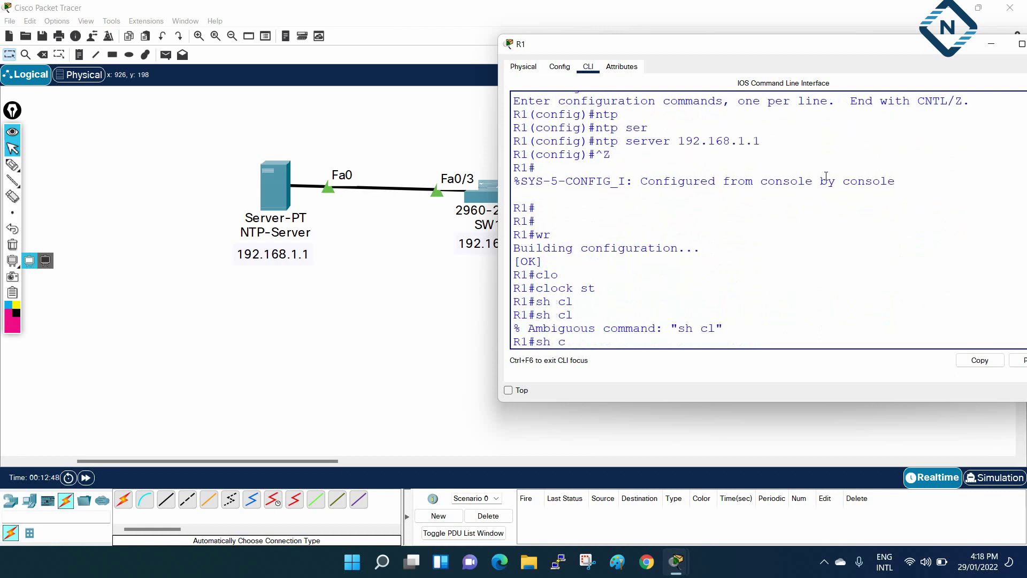
text(lo)
key(Tab)
key(Return)
key(Return)
key(Return)
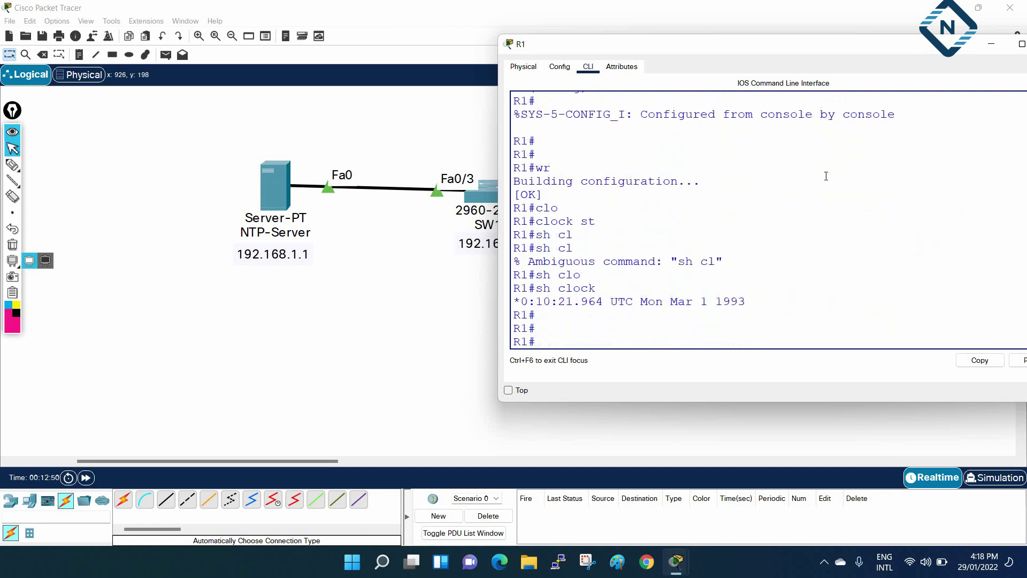
drag(664, 41, 625, 62)
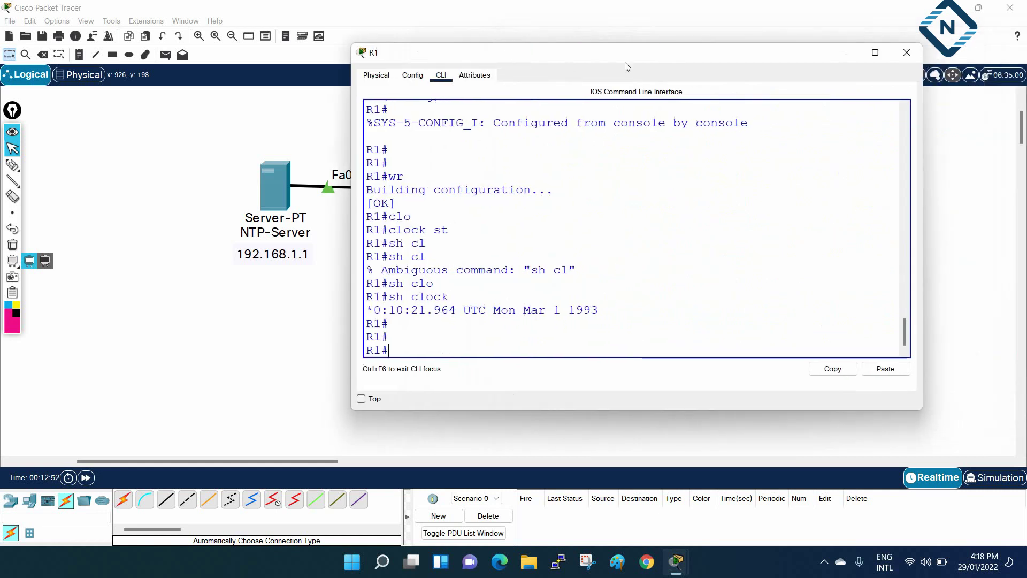
click(844, 52)
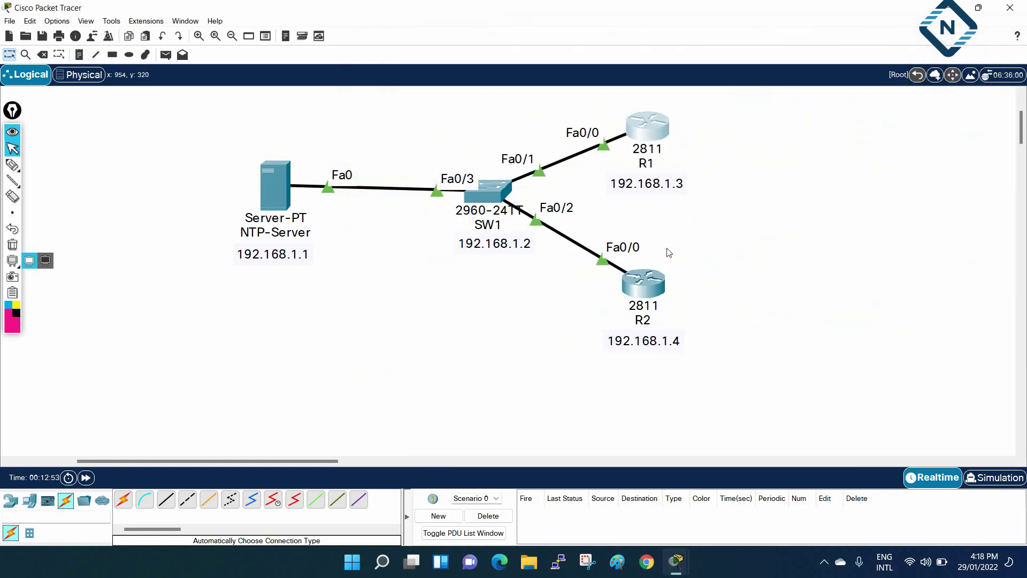
On R2's CLI, enter configuration mode and set ntp server 192.168.1.1
click(645, 282)
click(713, 293)
text(config t)
key(Return)
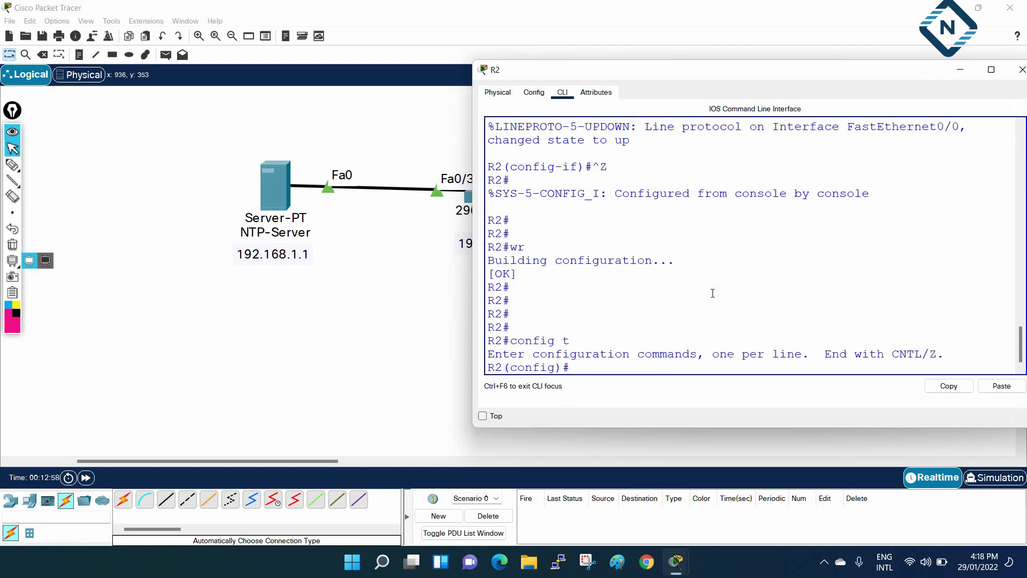
text(ntp sr)
key(BackSpace)
key(Tab)
text(192.168.1.1)
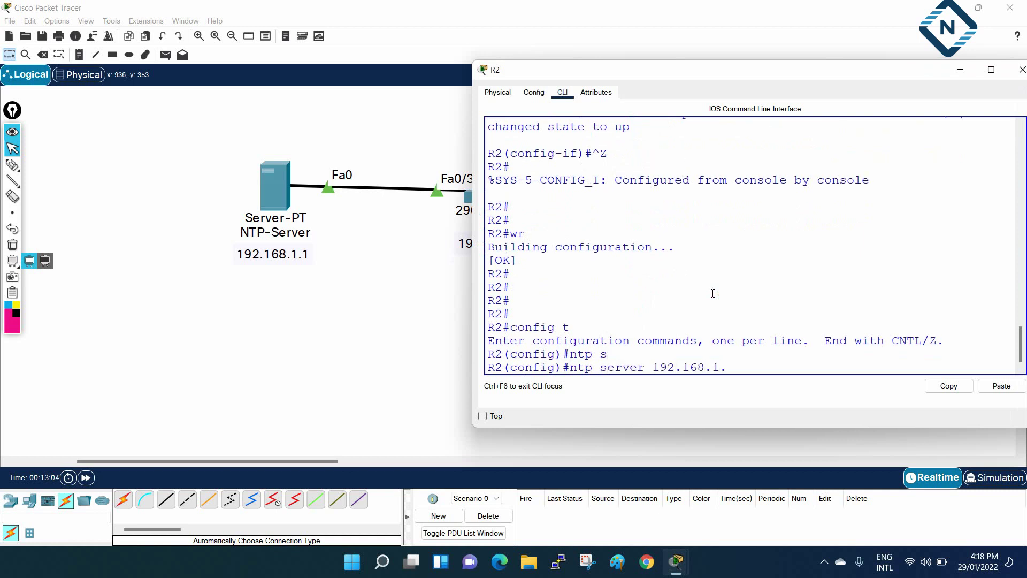
key(Return)
Save R2's configuration with wr and bring up SW1's console
key(ctrl+z)
key(Return)
key(Return)
key(Return)
text(wr)
key(Return)
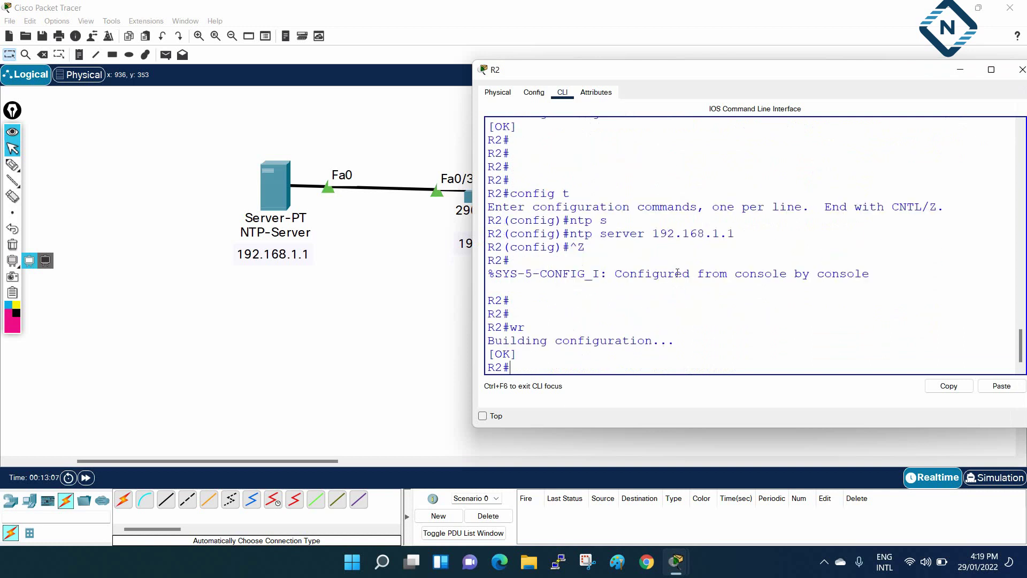
click(310, 447)
click(494, 186)
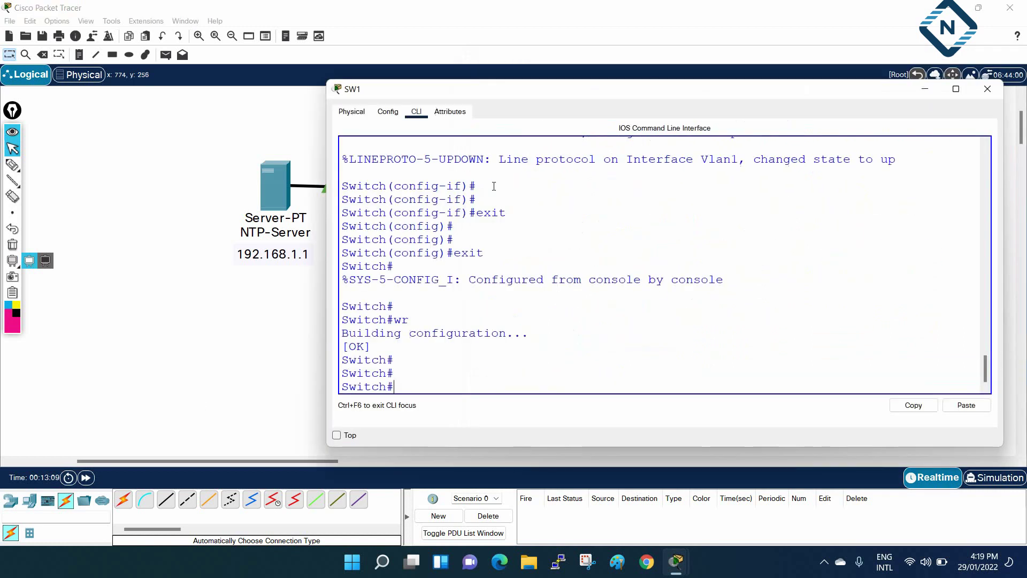
On SW1, enter configuration mode and set ntp server 192.168.1.1
text(config t)
key(Return)
text(ntps)
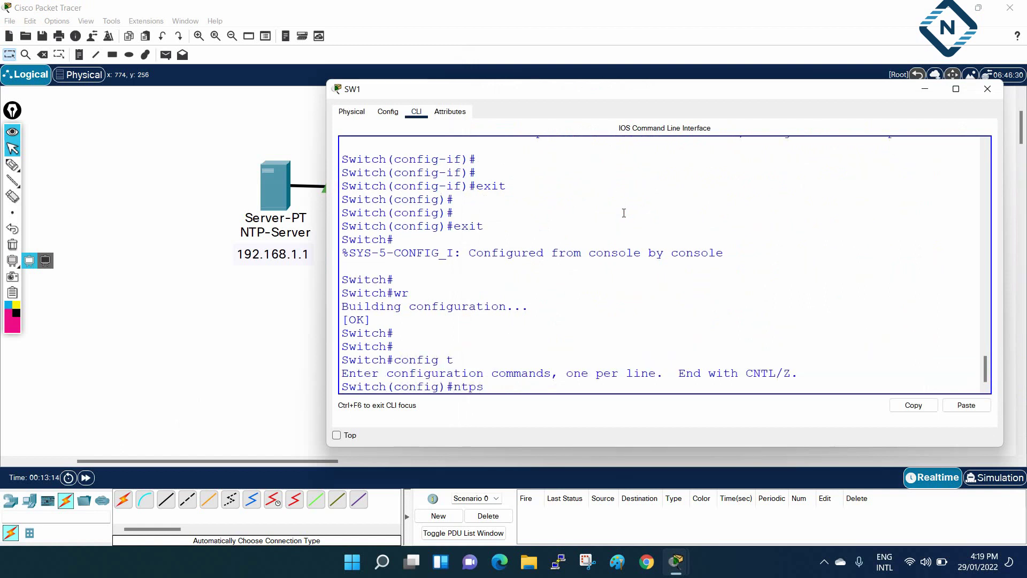
key(Return)
key(Up)
key(BackSpace)
key(Tab)
text(ser)
key(Tab)
text(19)
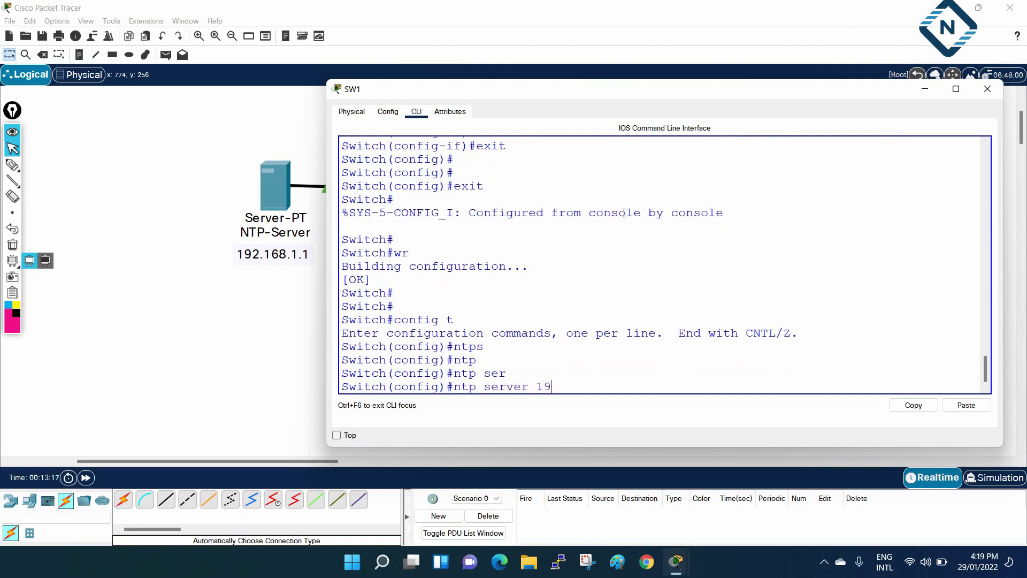
text(2.168.1.1)
key(Return)
Save SW1's configuration with wr and ping 192.168.1.1, succeeding at 100 percent
key(ctrl+z)
key(Return)
key(Return)
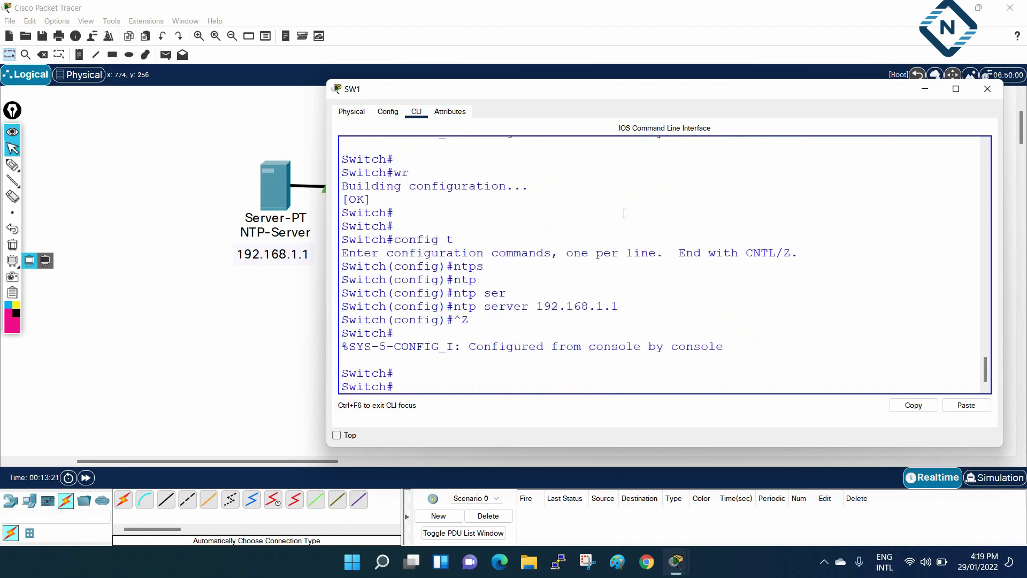
key(Return)
text(wr)
key(Return)
key(Return)
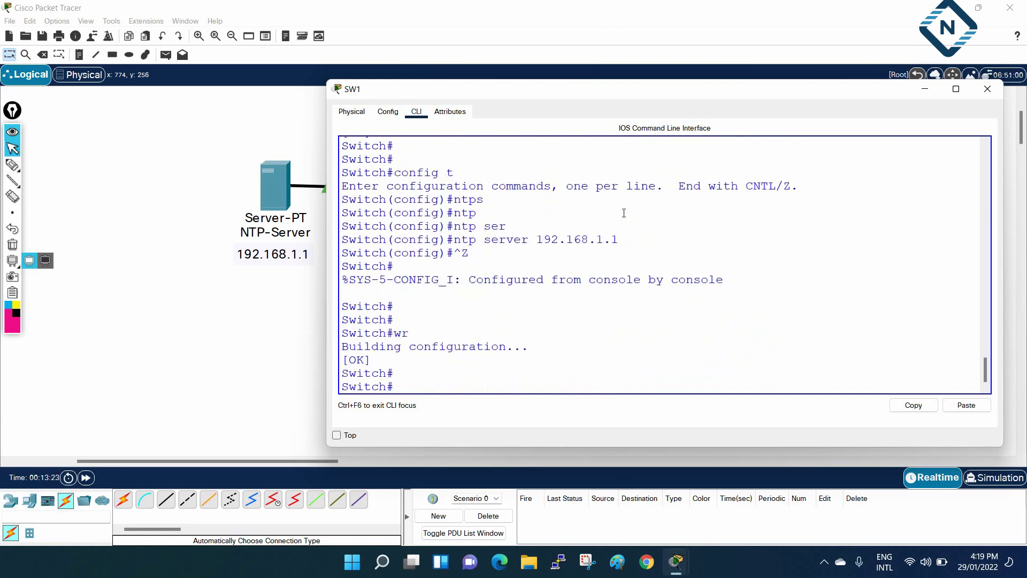
text(ping 192.168.1.1)
key(Return)
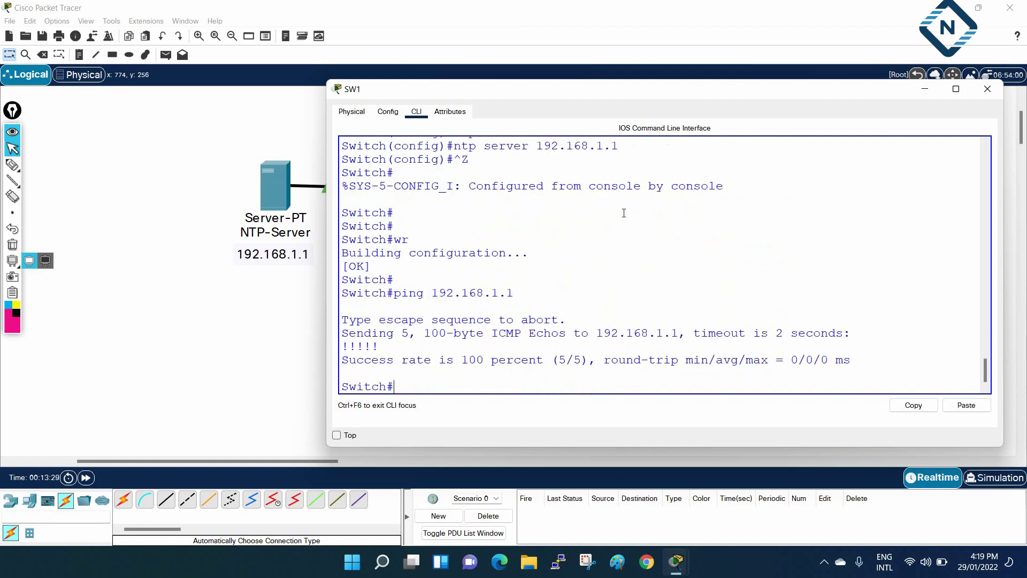
Ping 192.168.1.1 from R1 and then from R2
click(987, 89)
click(648, 131)
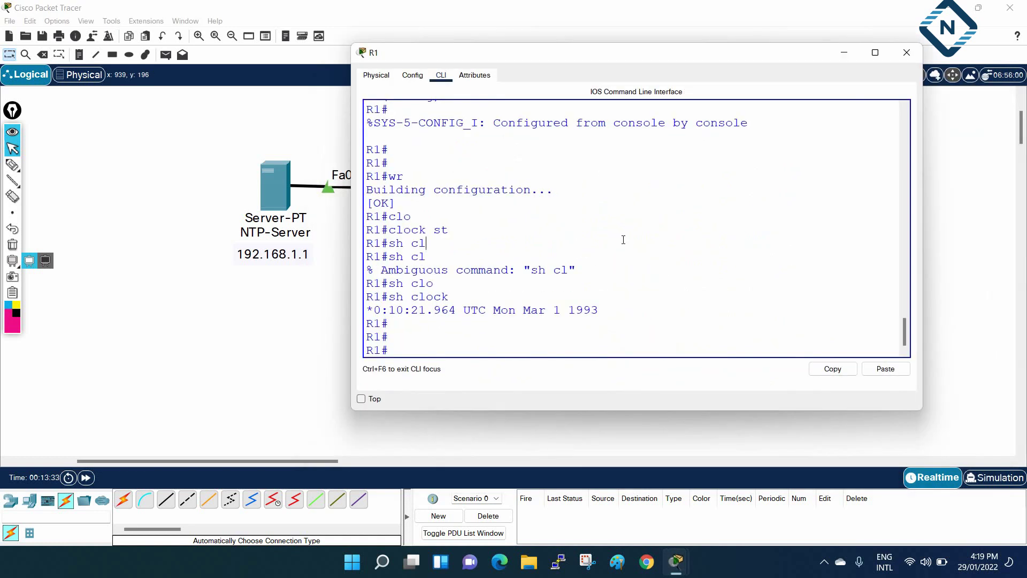
text(ping 192.168.1.1)
key(Return)
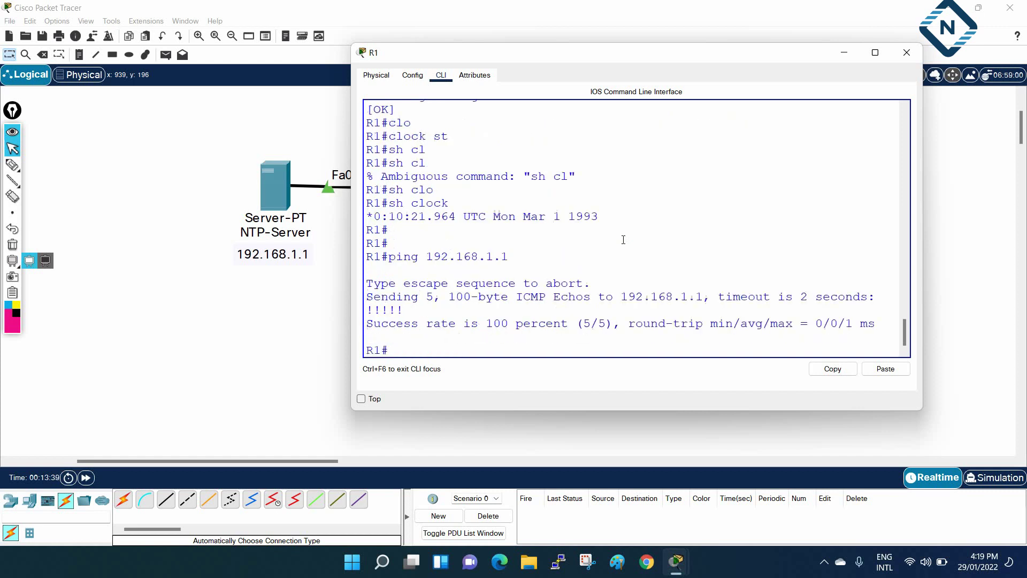
click(907, 52)
click(641, 287)
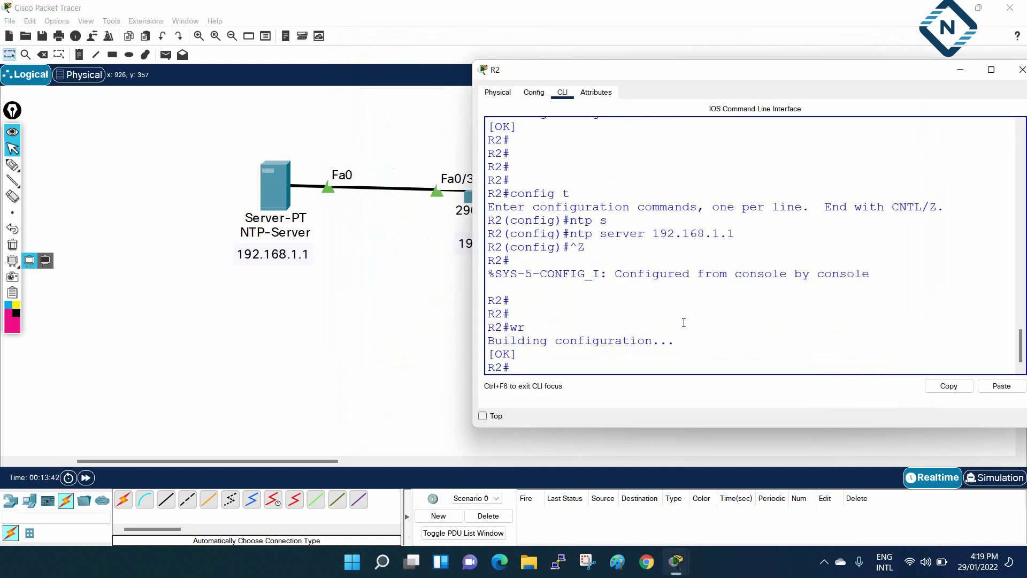
text(ping 192.168.1.1)
key(Return)
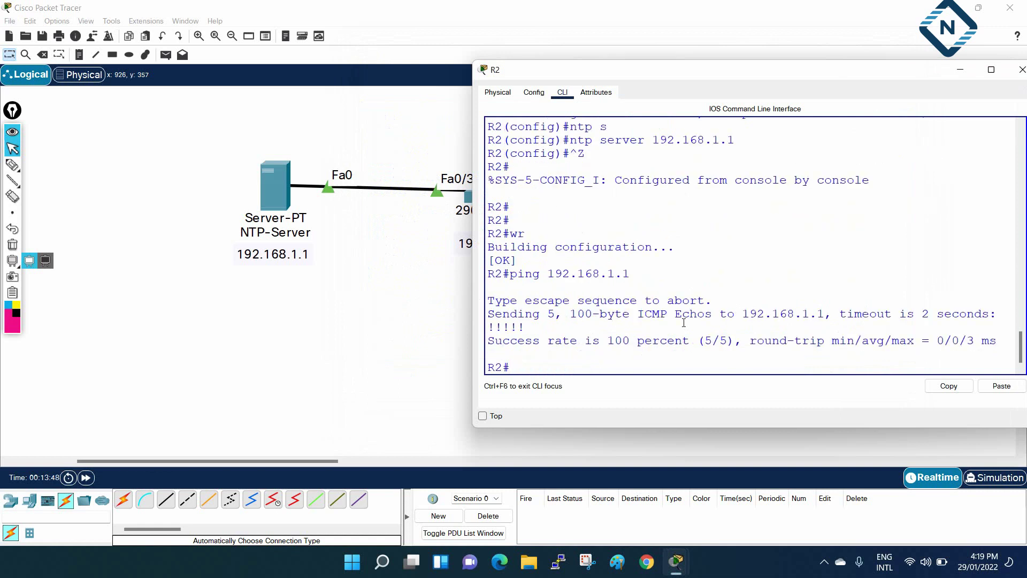
Run show ntp status on R2, which reports the clock is unsynchronized
text(st)
key(Return)
text(s)
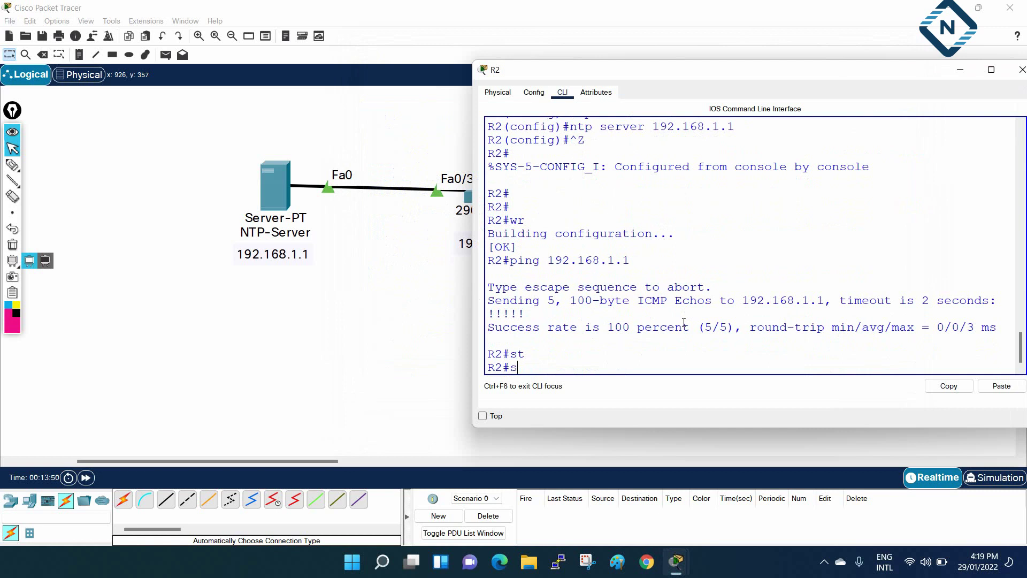
text(status)
key(BackSpace)
key(BackSpace)
key(BackSpace)
key(BackSpace)
key(BackSpace)
text(h ntp st)
key(Tab)
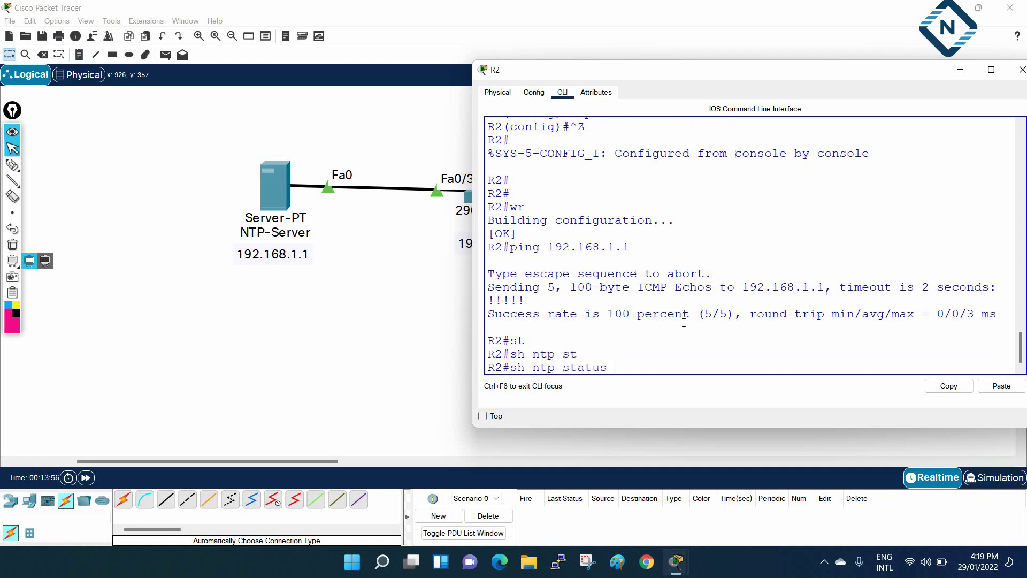
key(Return)
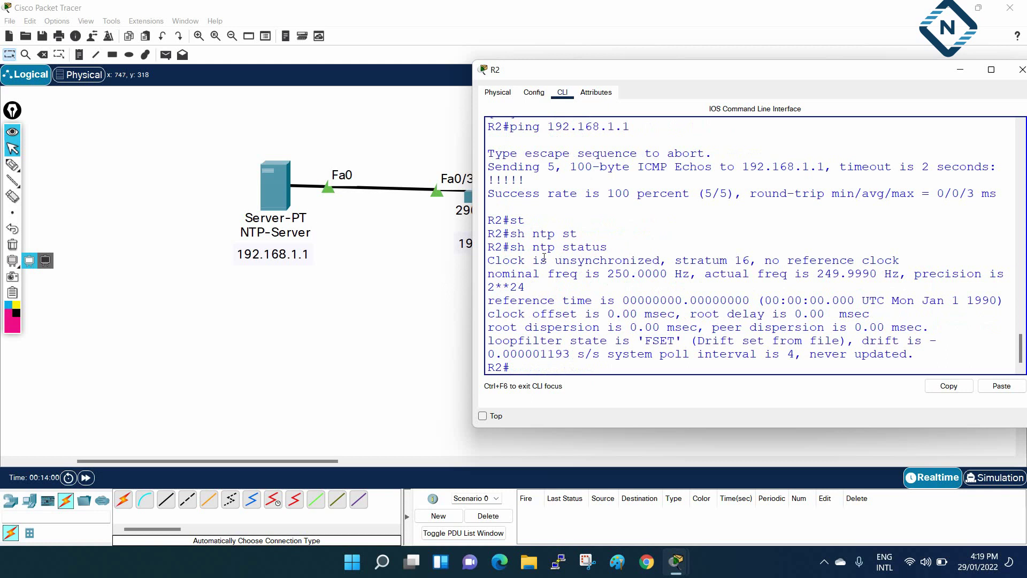
drag(488, 262, 661, 261)
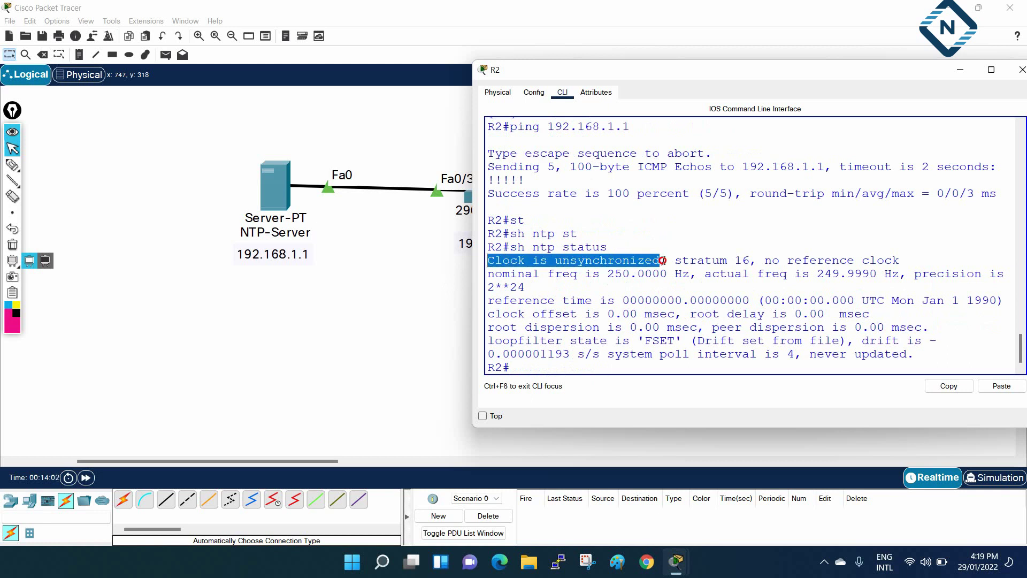
drag(470, 220, 212, 220)
click(562, 264)
Run show clock on R2, still reading Mar 1 1993
key(Up)
key(Up)
key(Up)
key(Up)
key(Up)
key(Up)
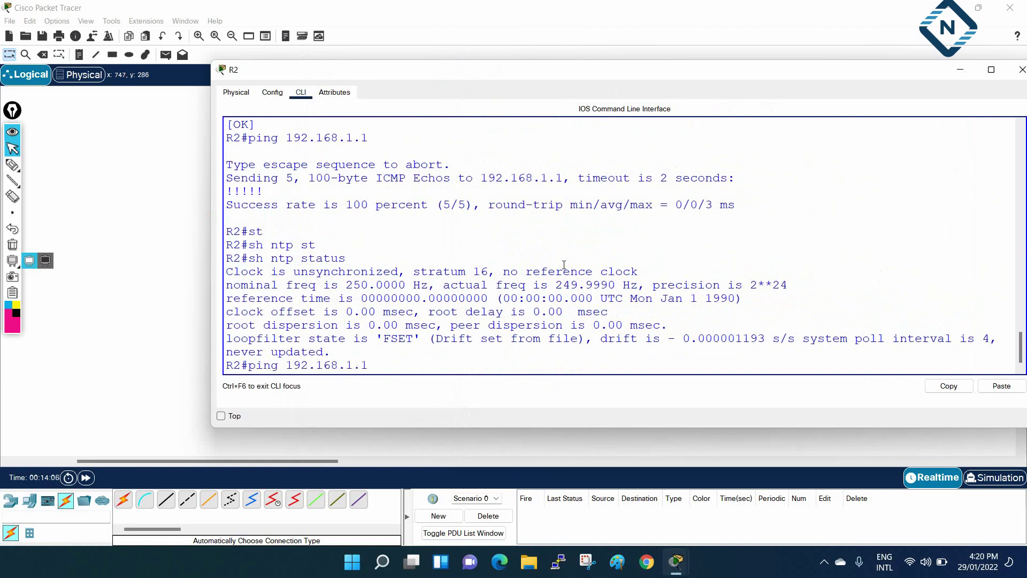
key(Up)
key(Down)
key(Up)
key(BackSpace)
key(BackSpace)
text(sh clo)
key(Tab)
key(Return)
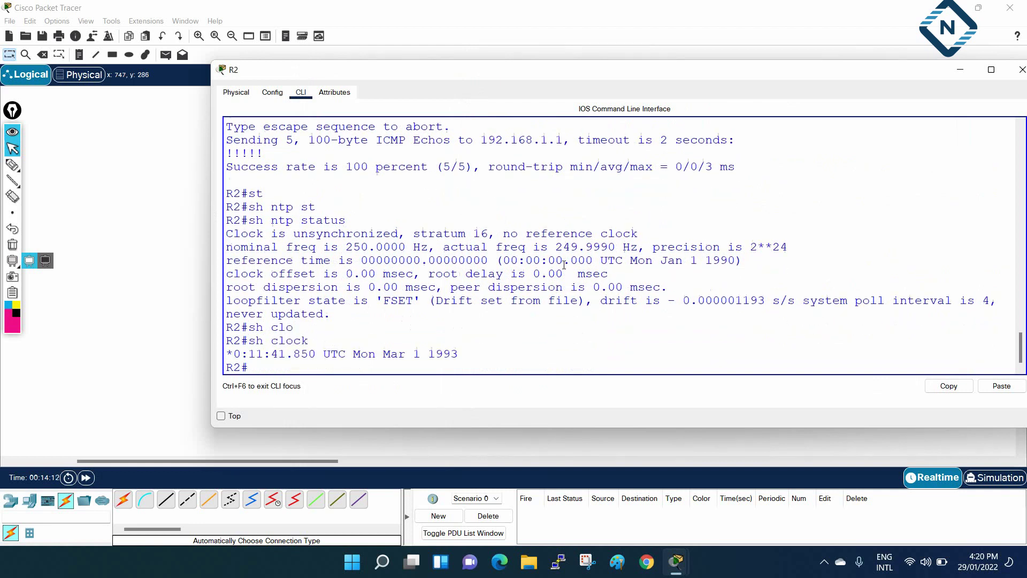
key(Return)
key(Return)
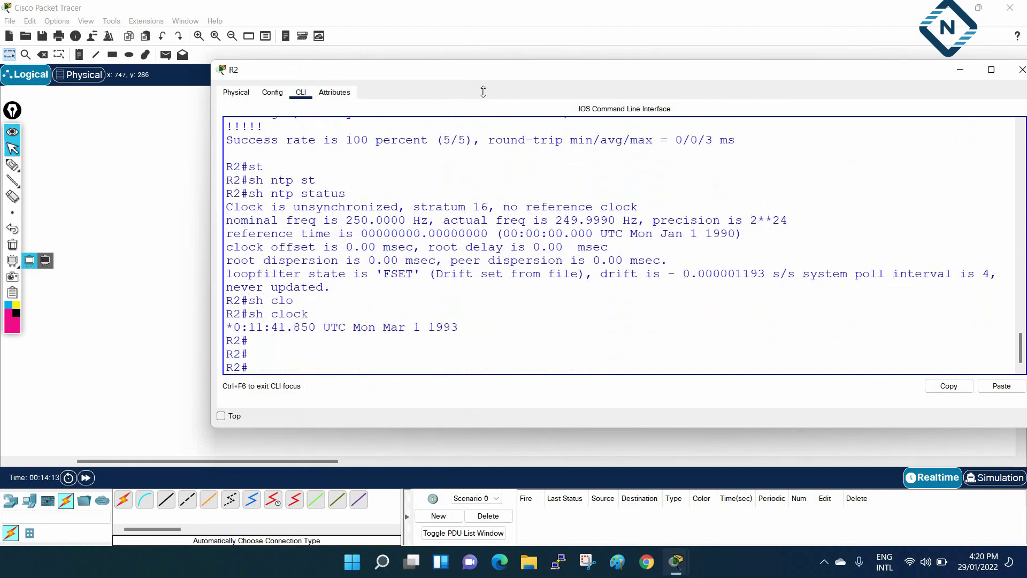
drag(503, 68, 358, 80)
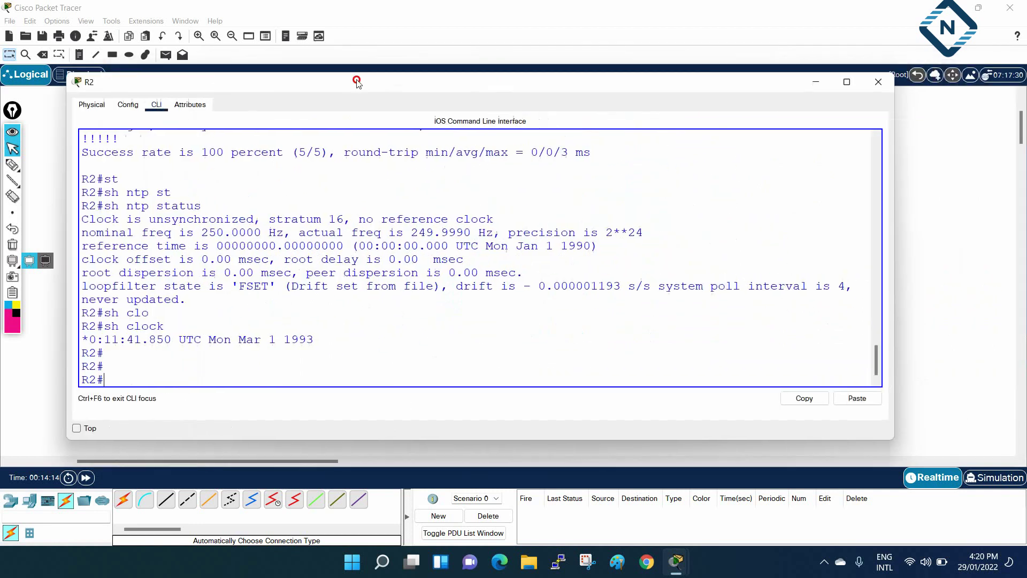
Widen R1's console and rerun show clock to check its current time
click(813, 81)
click(656, 138)
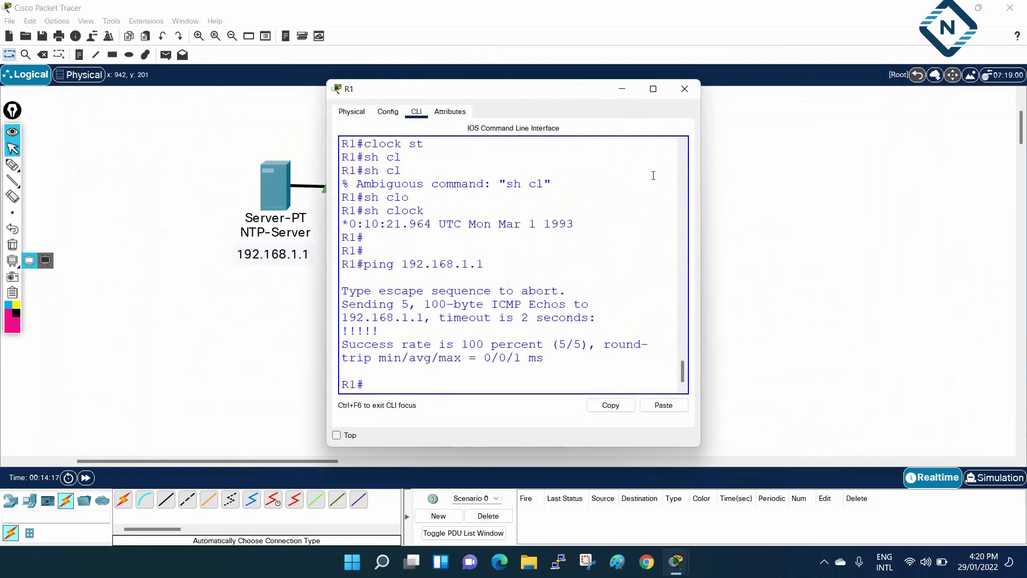
drag(700, 178, 936, 216)
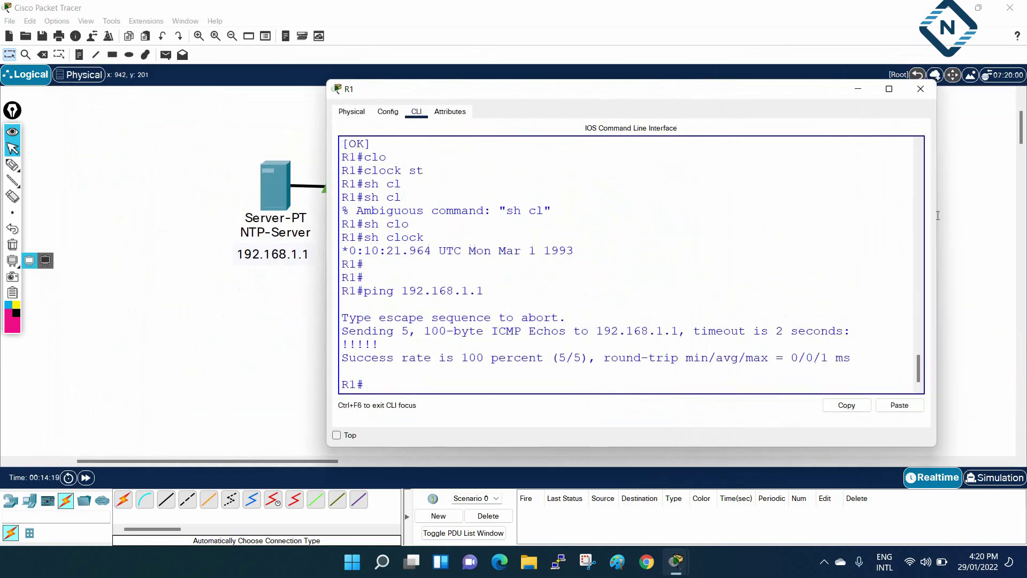
key(Up)
key(Up)
key(Return)
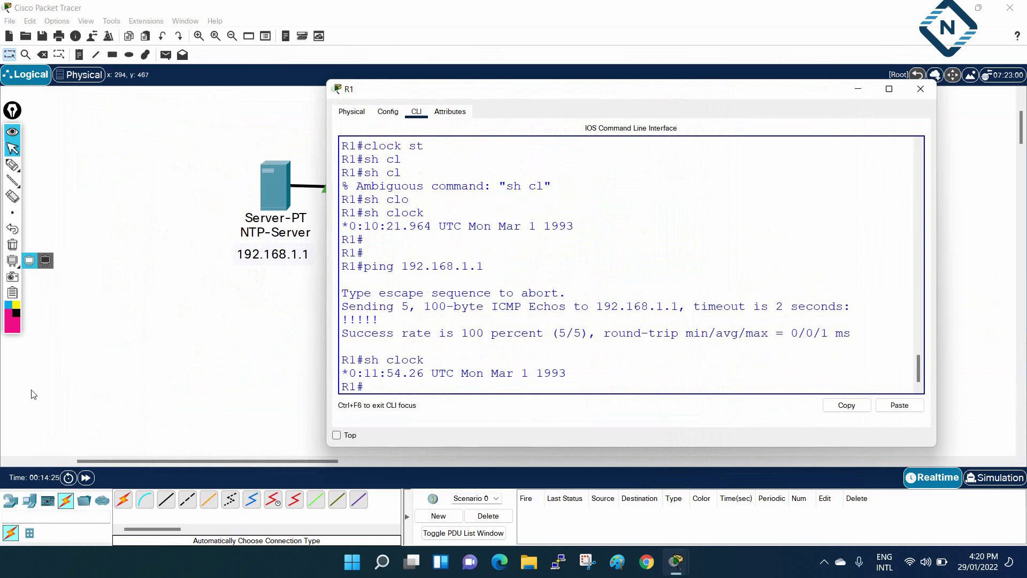
Fast-forward simulated time twice; R1's clock now shows 16:26:5.867 UTC Sat Jan 29 2022
click(82, 480)
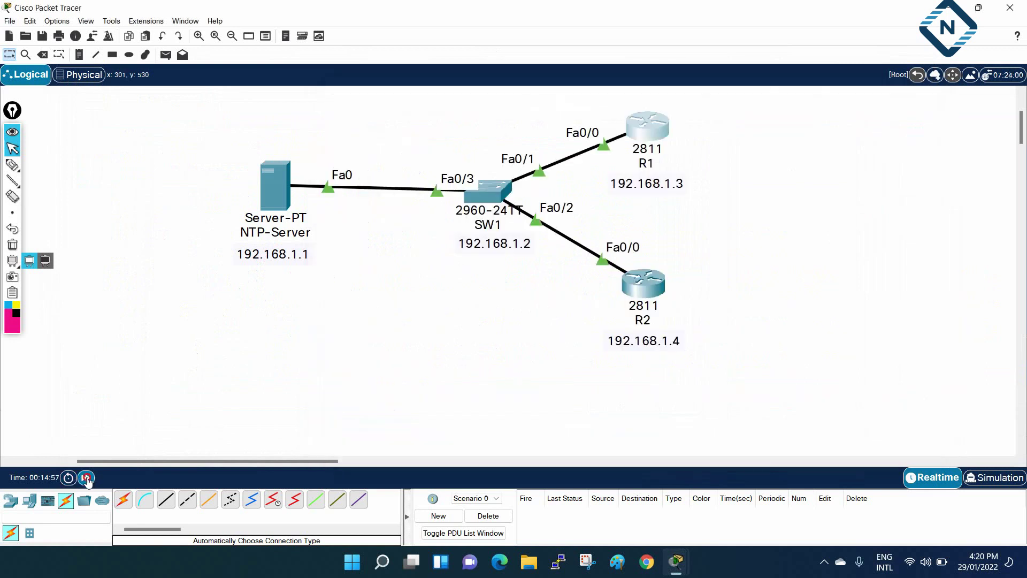
click(86, 479)
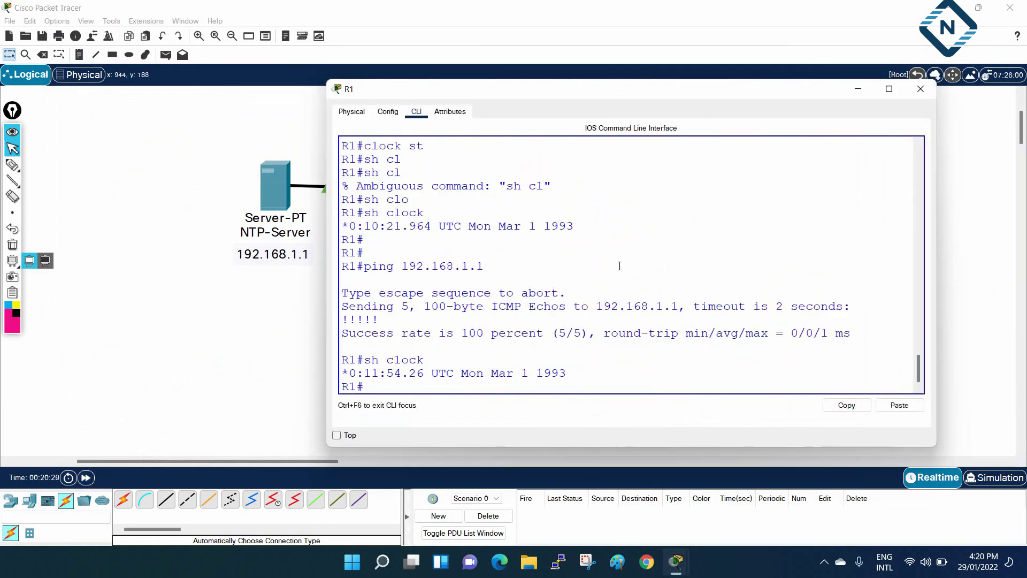
text(sh clo)
key(Tab)
key(Return)
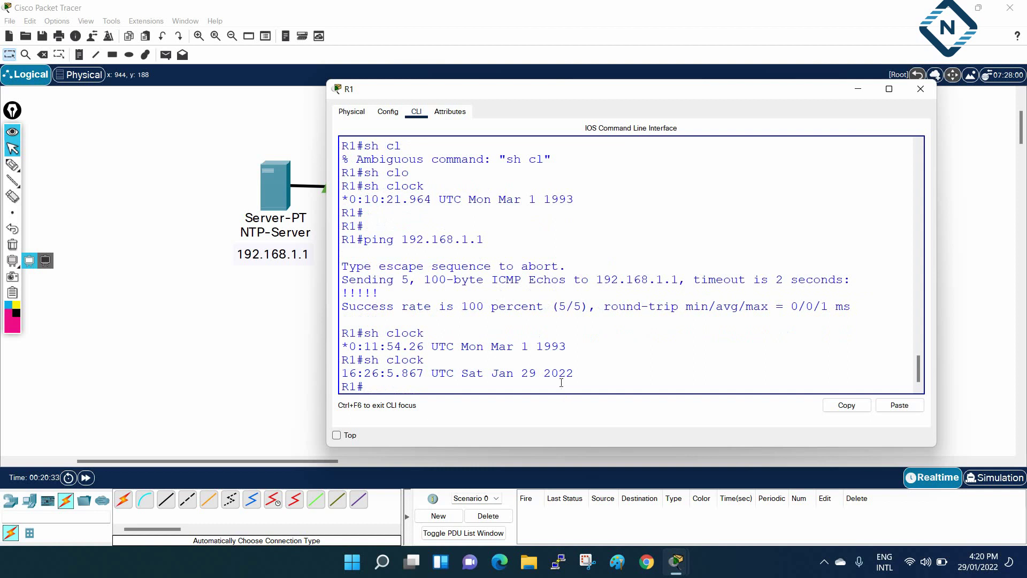
drag(577, 372, 489, 374)
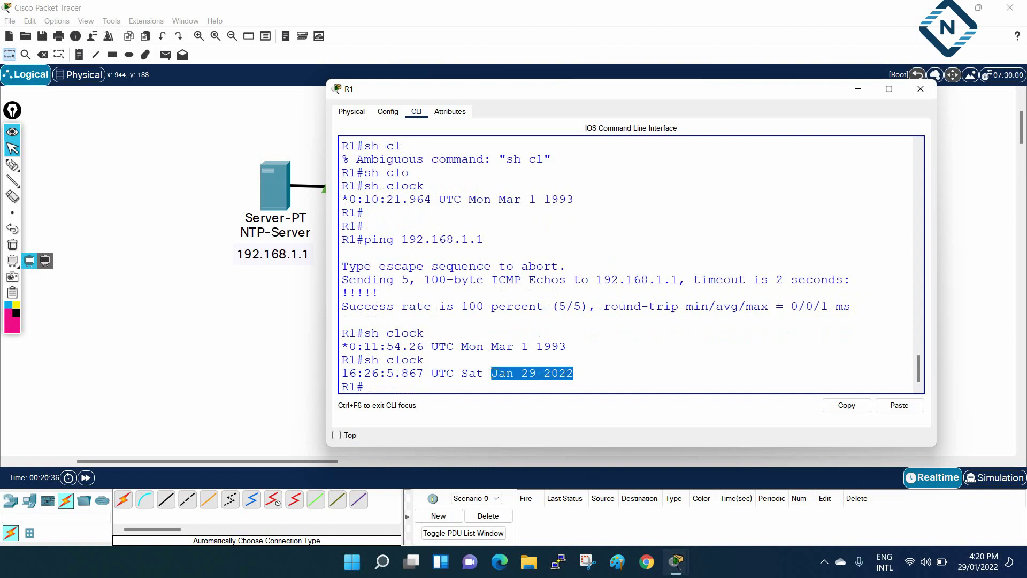
scroll(547, 348, down, 1)
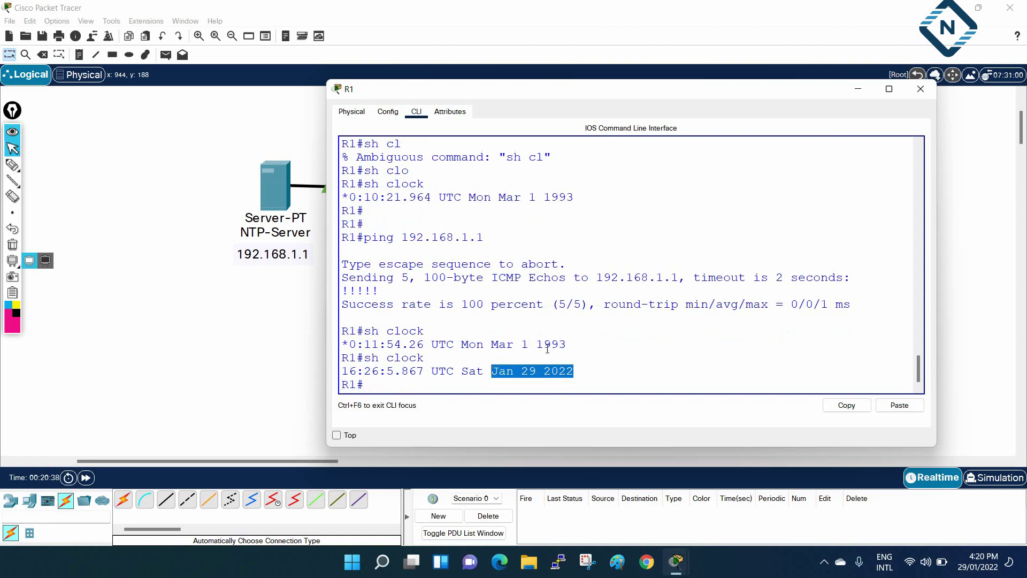
Run show ntp status on R2, confirming it is synchronized to 192.168.1.1
click(920, 88)
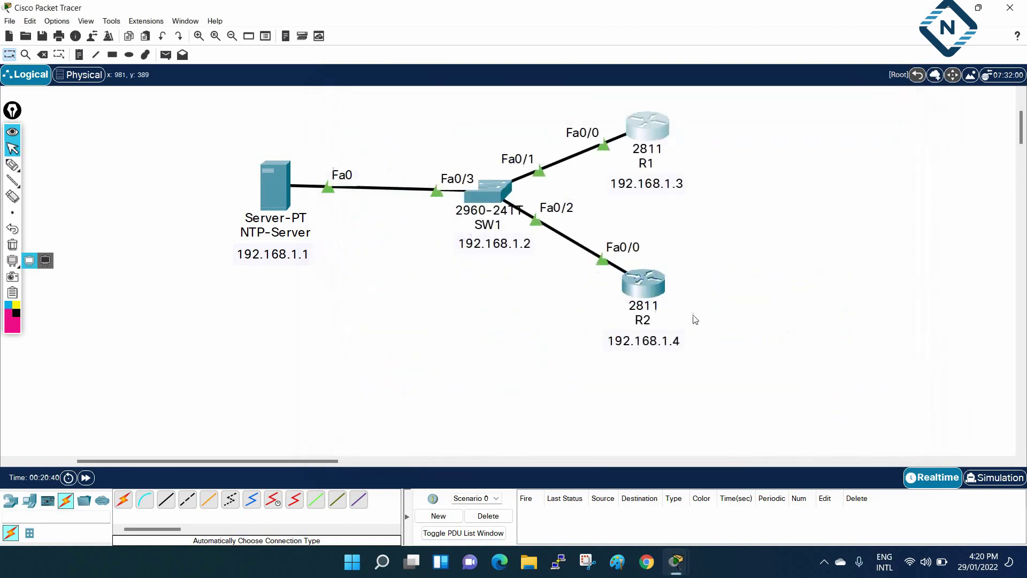
click(635, 291)
text(sh ntp status)
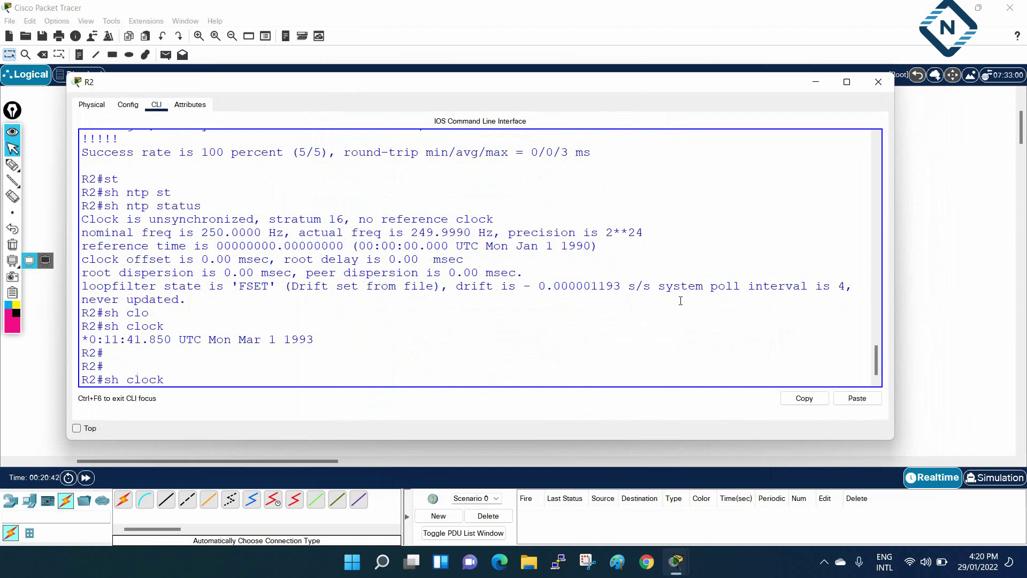
key(Return)
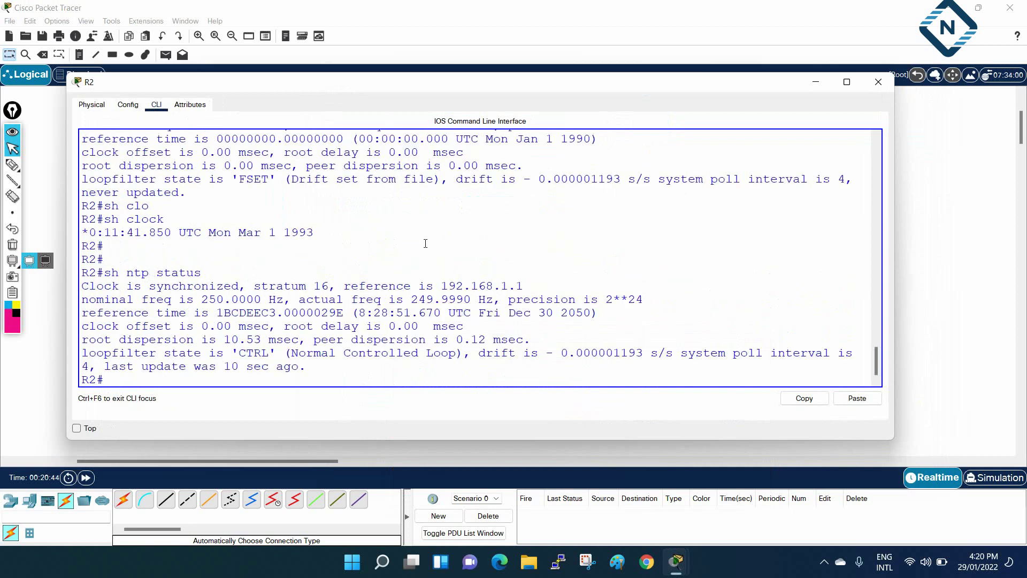
drag(82, 286, 246, 287)
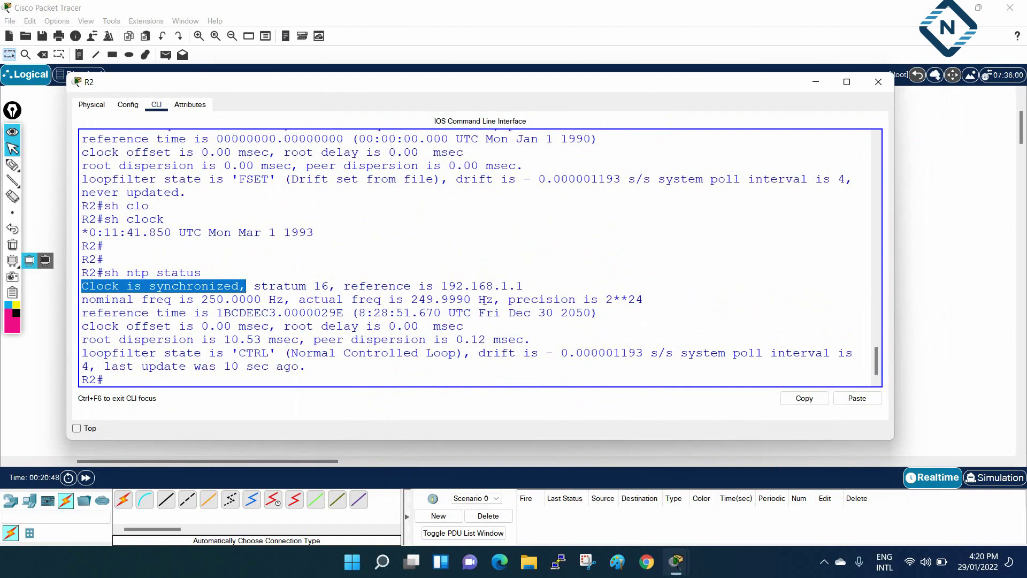
drag(524, 286, 427, 287)
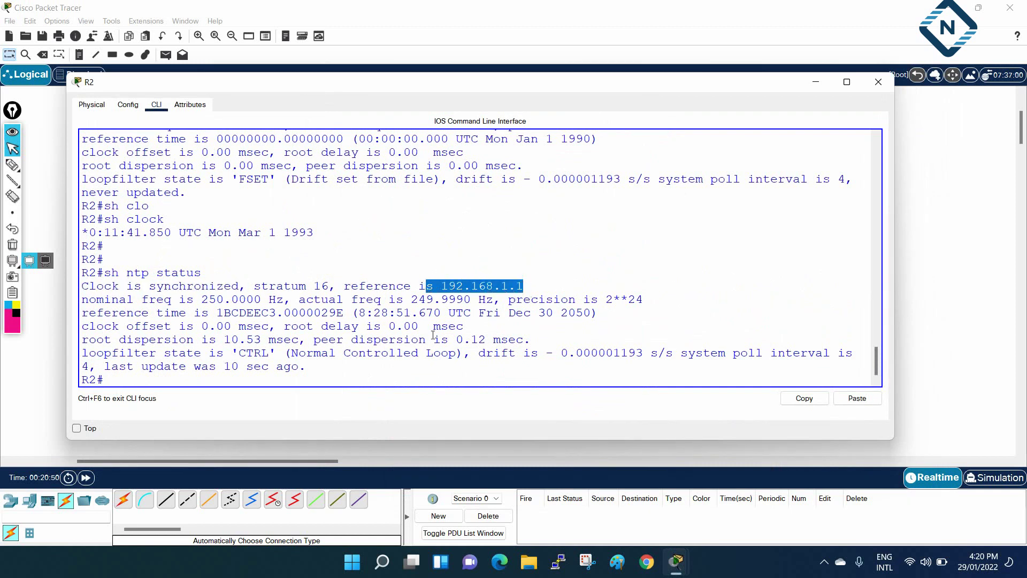
click(353, 357)
key(Up)
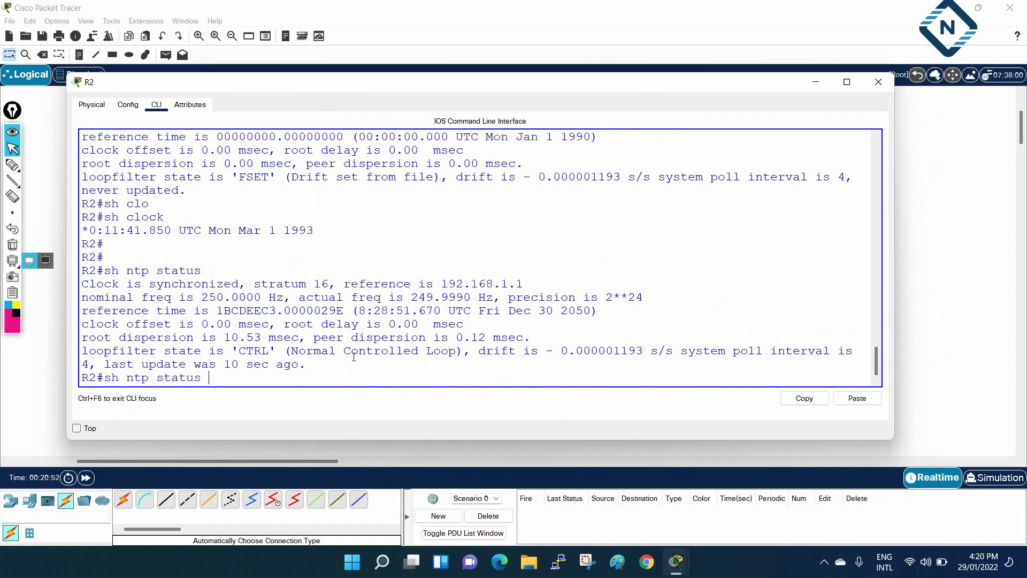
key(Return)
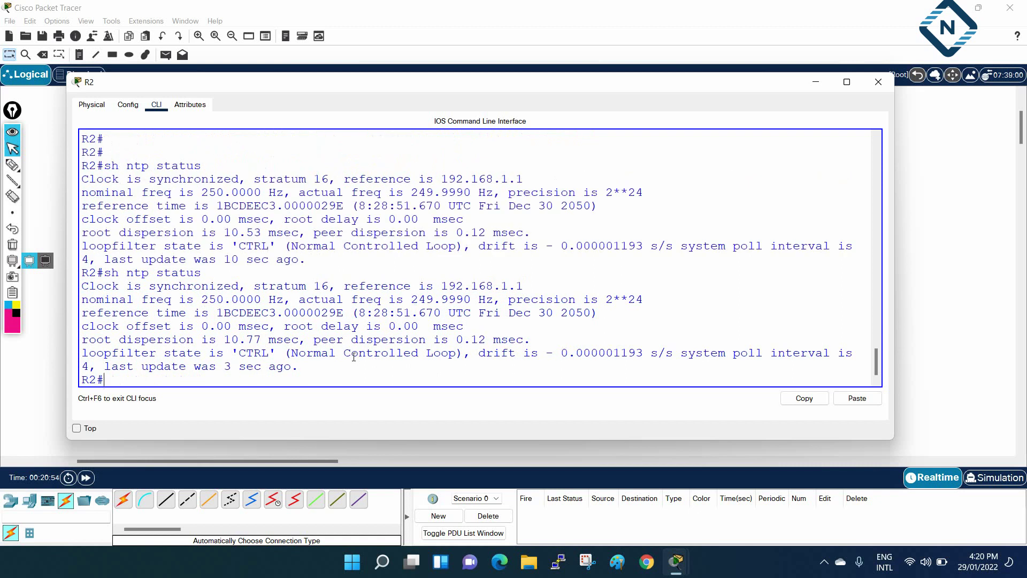
Show R2's clock and its NTP associations, with peer 192.168.1.1 and reference 127.127.1.1
text(sh clo)
key(Tab)
key(Return)
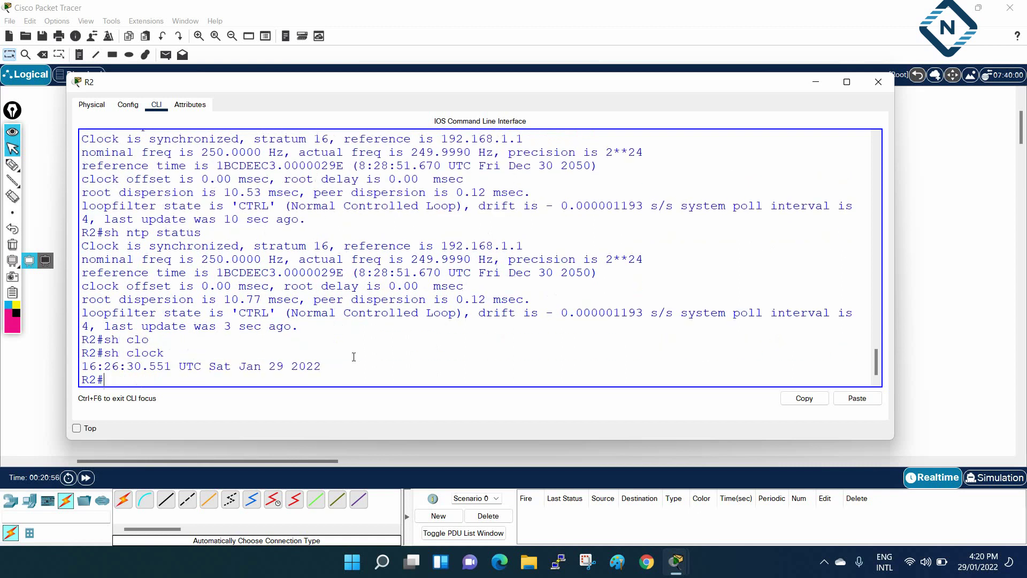
text(sh ntp)
key(Tab)
text(a)
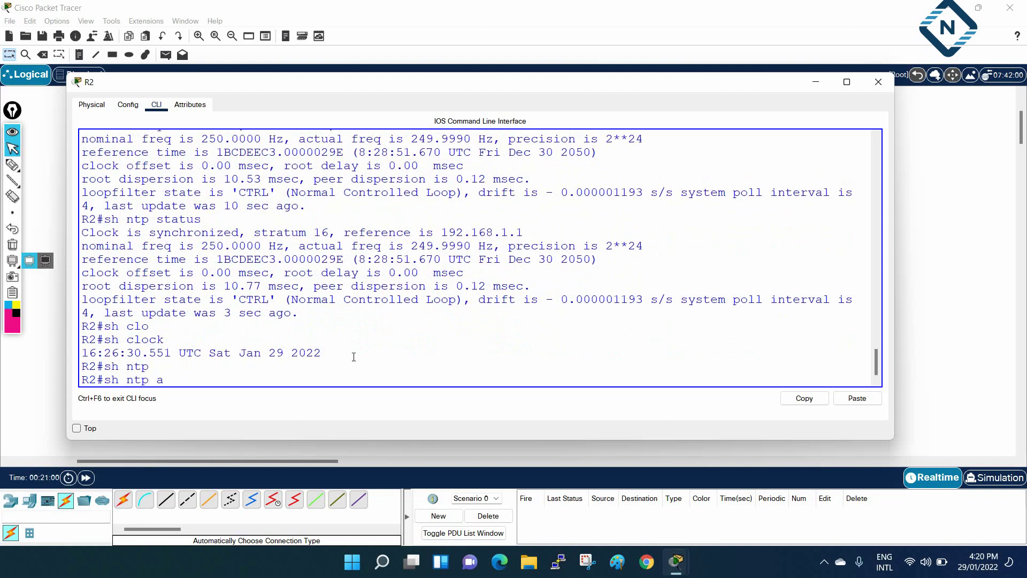
key(Tab)
key(Return)
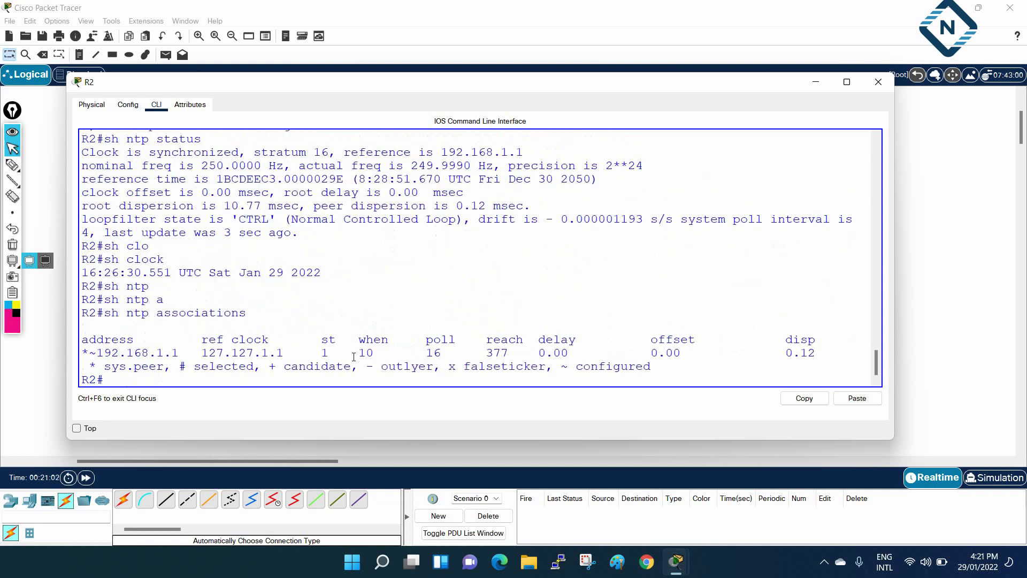
drag(81, 352, 96, 353)
drag(284, 353, 201, 351)
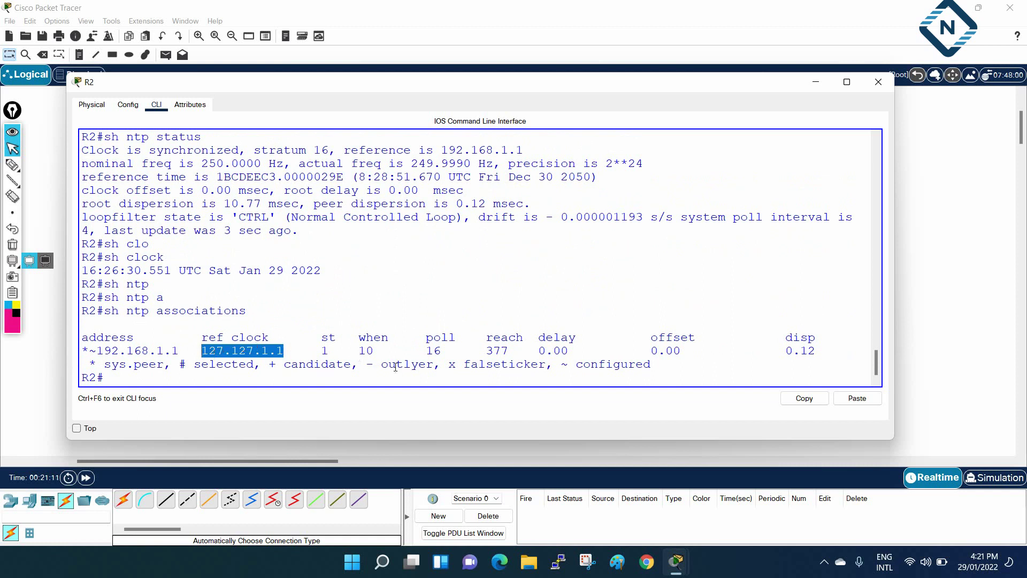
Show R2's clock again, reading 16:26:48.75 UTC Sat Jan 29 2022
key(Up)
key(Up)
key(Up)
key(Up)
key(Return)
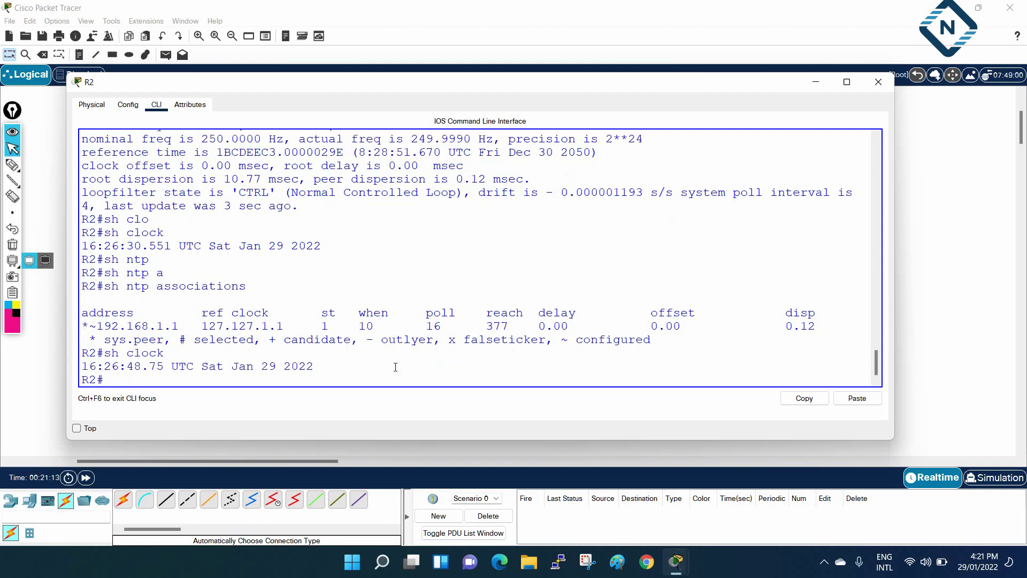
drag(325, 364, 147, 369)
Switch from R2 to SW1's CLI and run show clock, confirming 16:27:0.949 UTC Sat Jan 29 2022
click(875, 80)
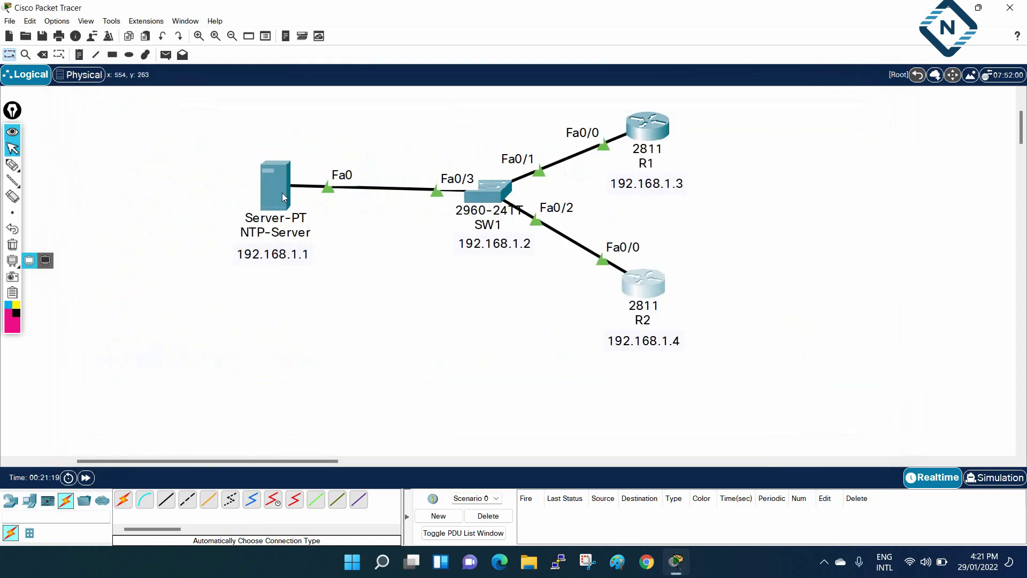
click(478, 202)
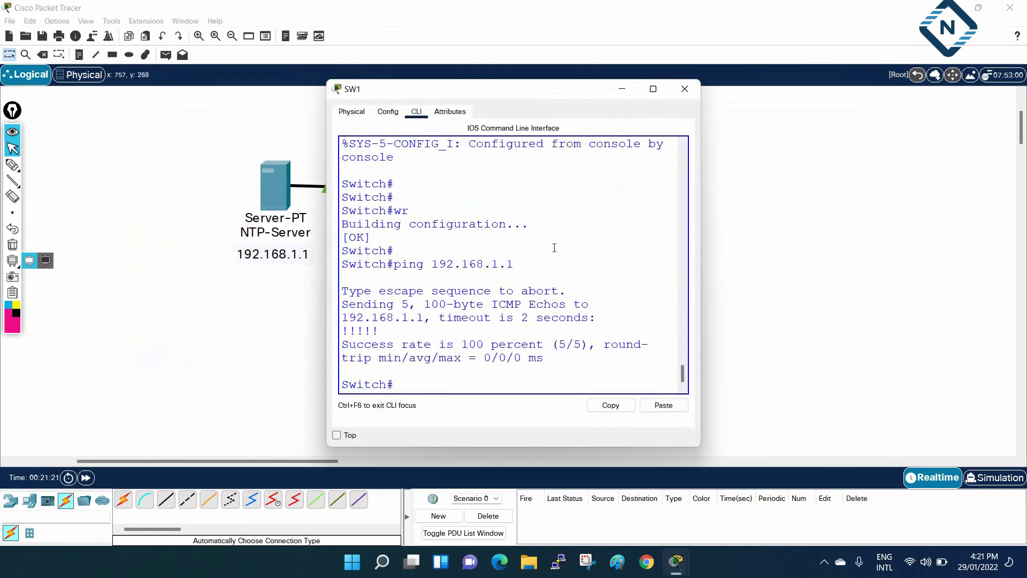
key(Up)
key(Up)
key(BackSpace)
key(BackSpace)
text(sh clo)
key(Tab)
key(Return)
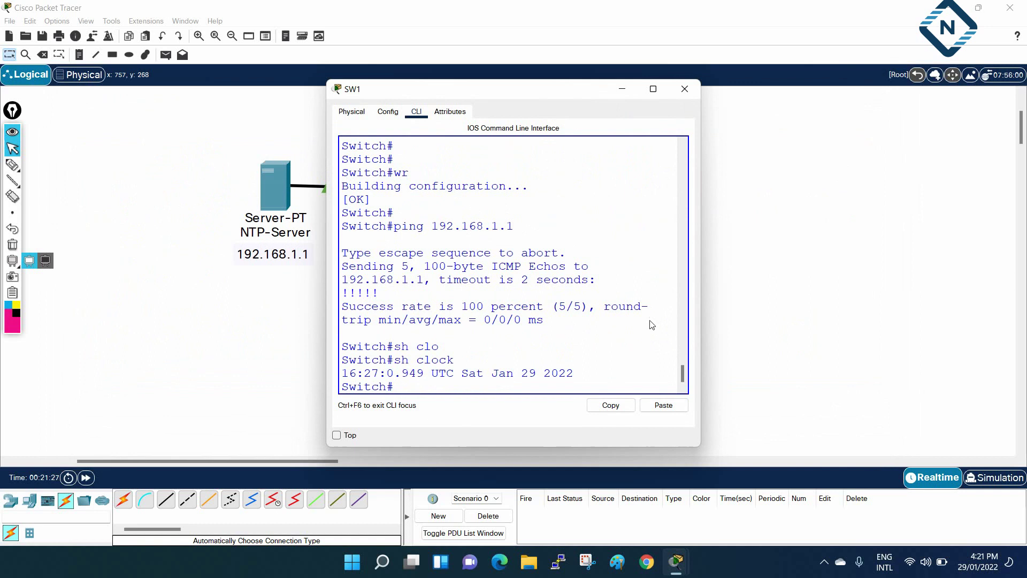
drag(707, 252, 943, 248)
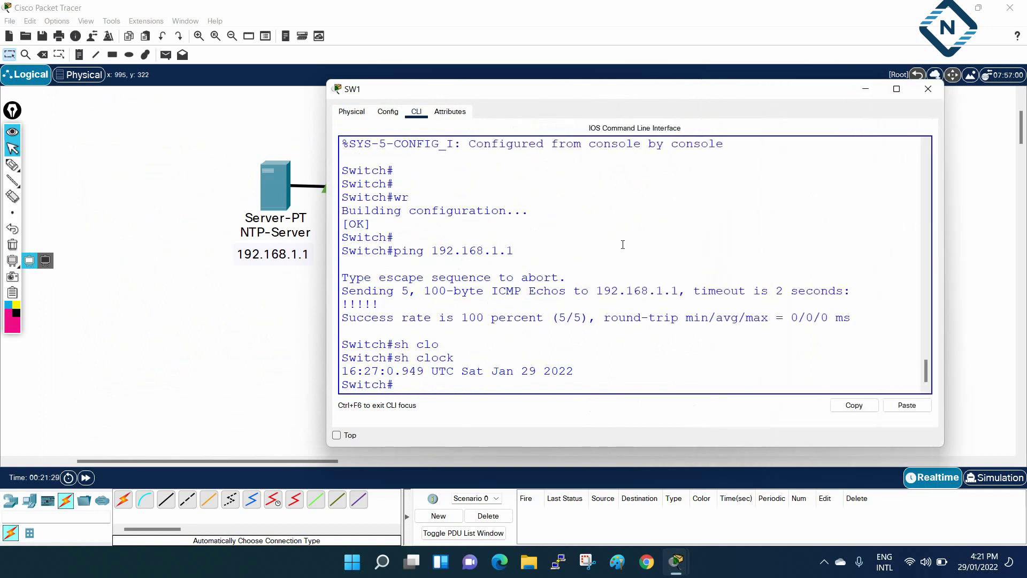
drag(327, 175, 204, 176)
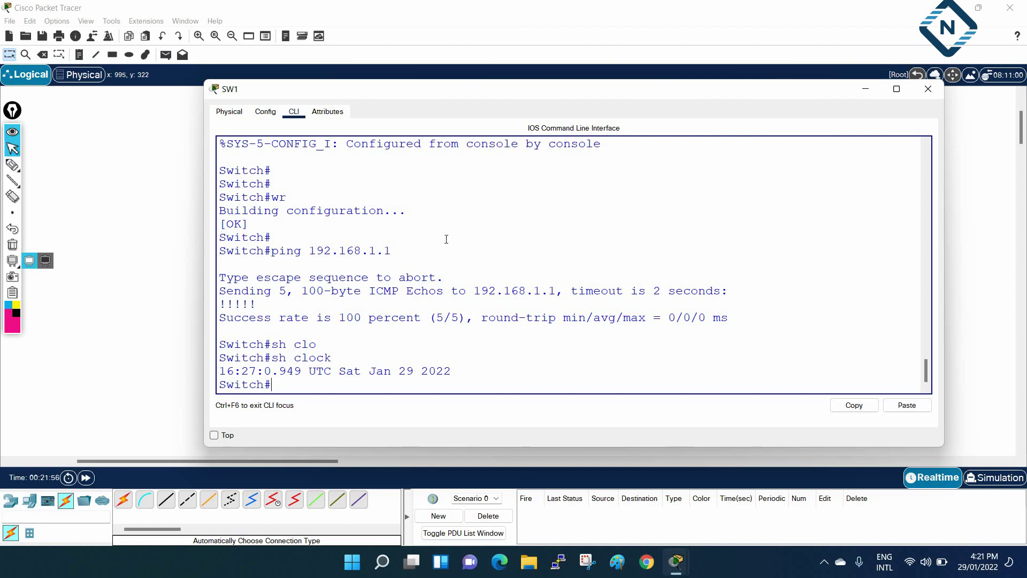
Move SW1's console window aside and minimize it to return to the Logical topology
drag(511, 90, 525, 132)
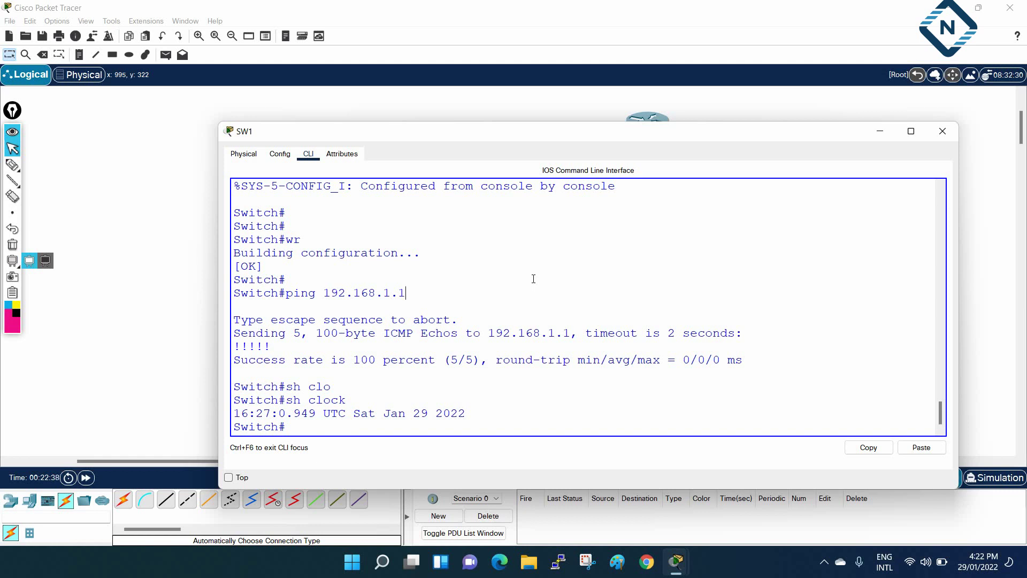
click(882, 133)
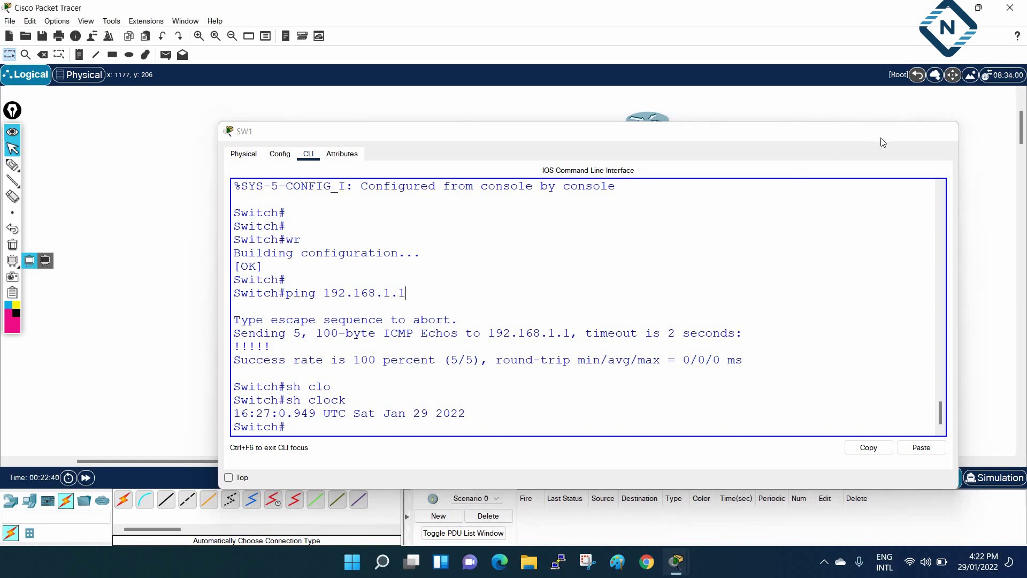